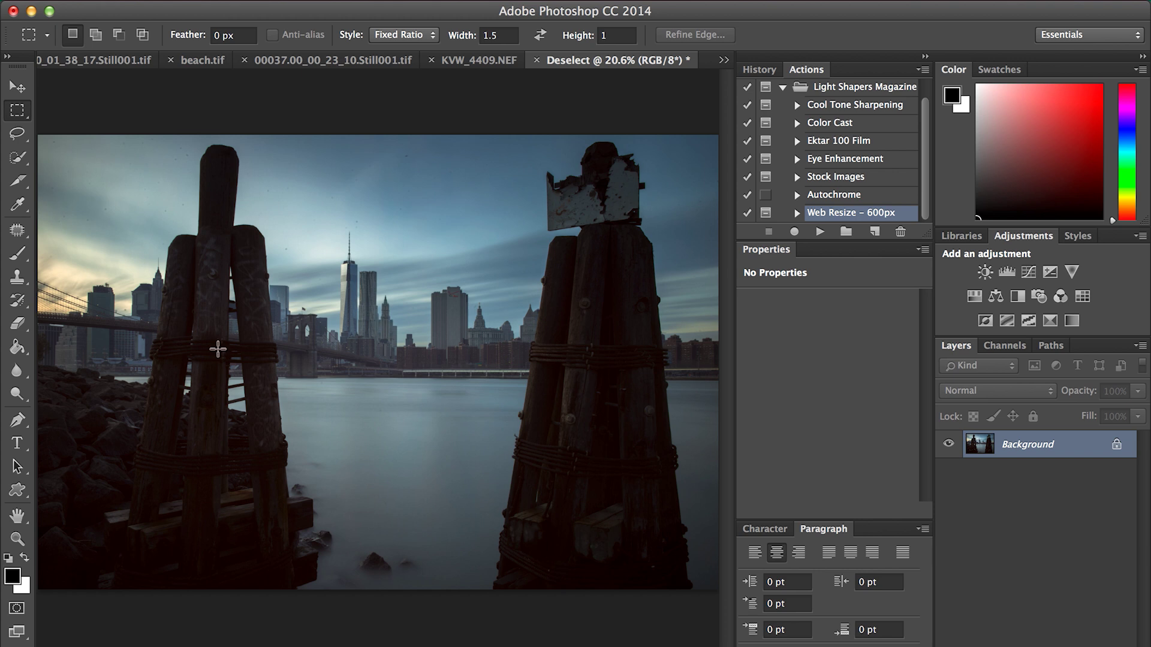
Step: Check the photo's Image Size settings and close the dialog without changes
{"action": "left_click", "coordinate": [241, 3]}
{"action": "mouse_move", "coordinate": [144, 3]}
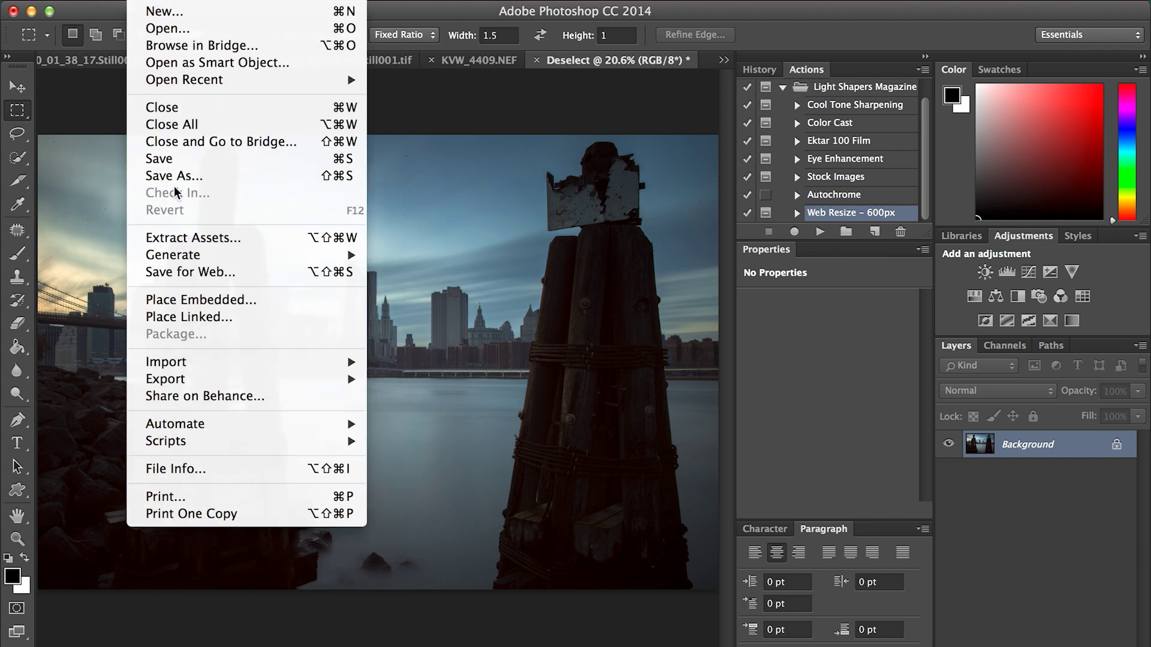
{"action": "mouse_move", "coordinate": [234, 3]}
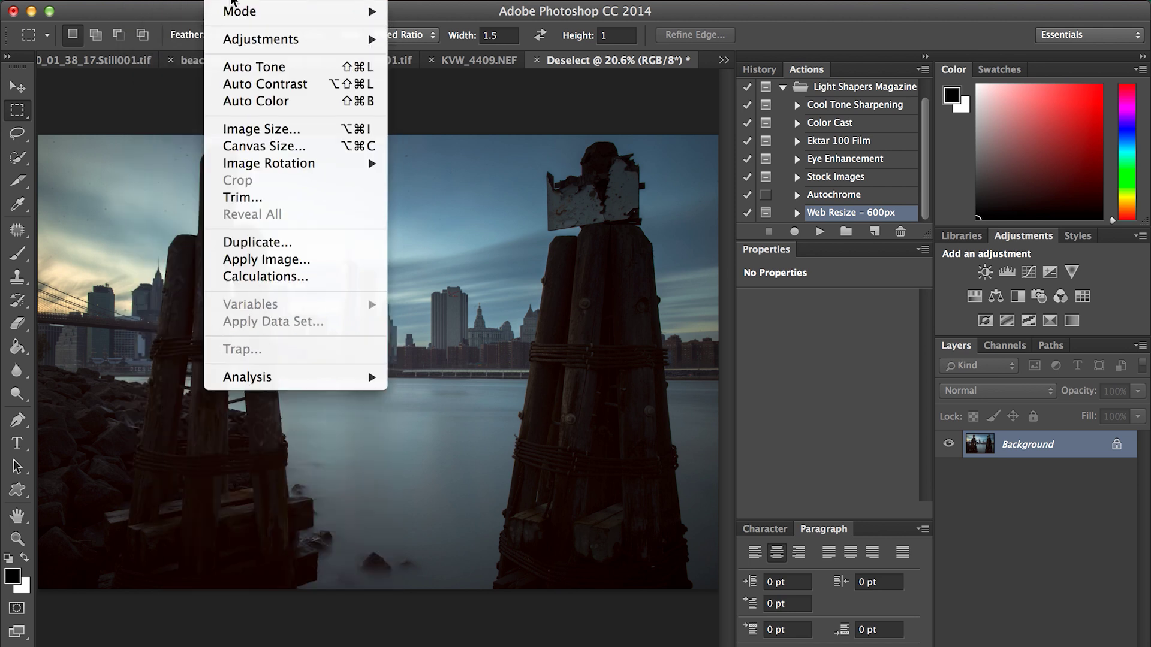
{"action": "left_click", "coordinate": [253, 127]}
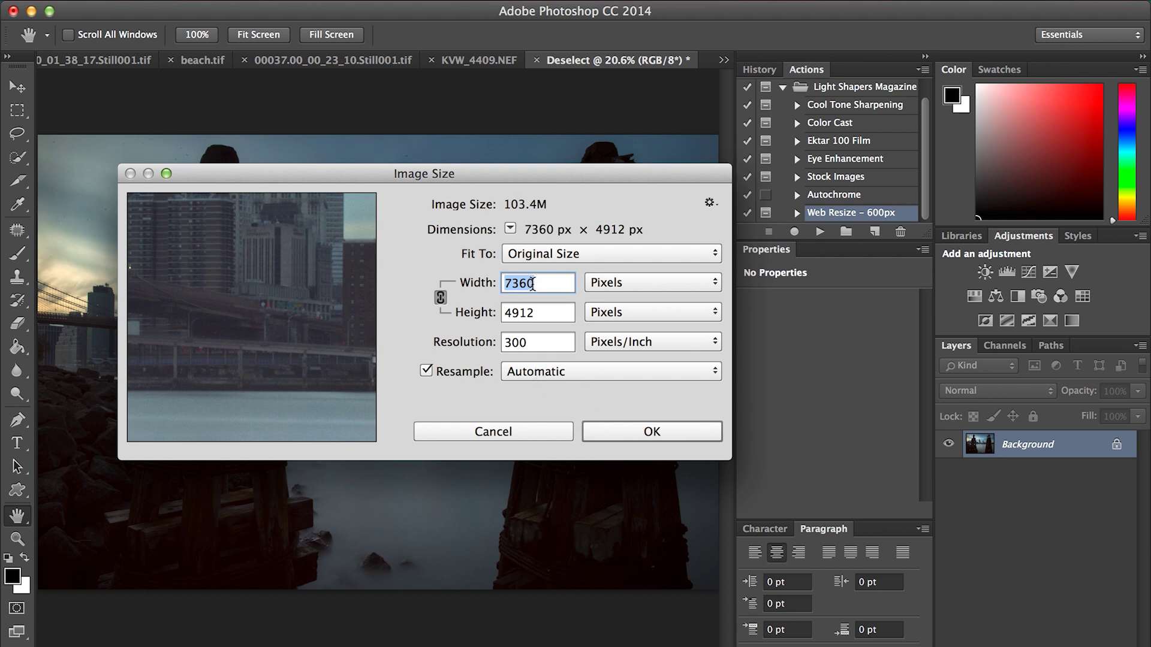
{"action": "left_click", "coordinate": [655, 433]}
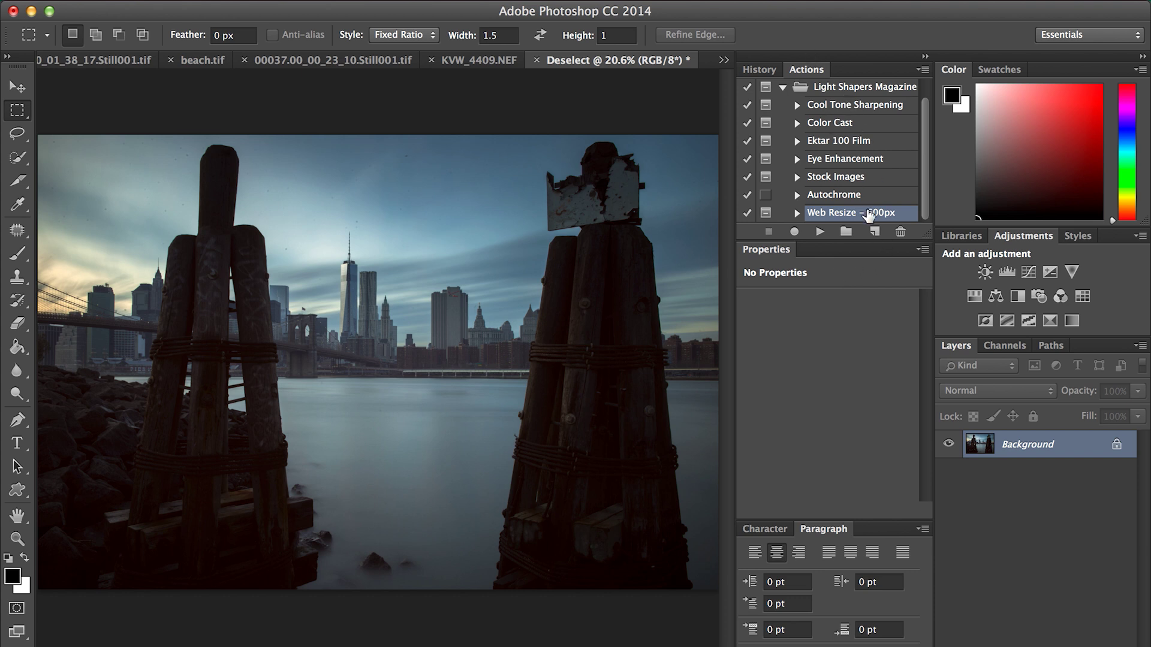
Step: Create a new action named 'Web Resize – 800px' and start recording it
{"action": "left_click", "coordinate": [874, 232]}
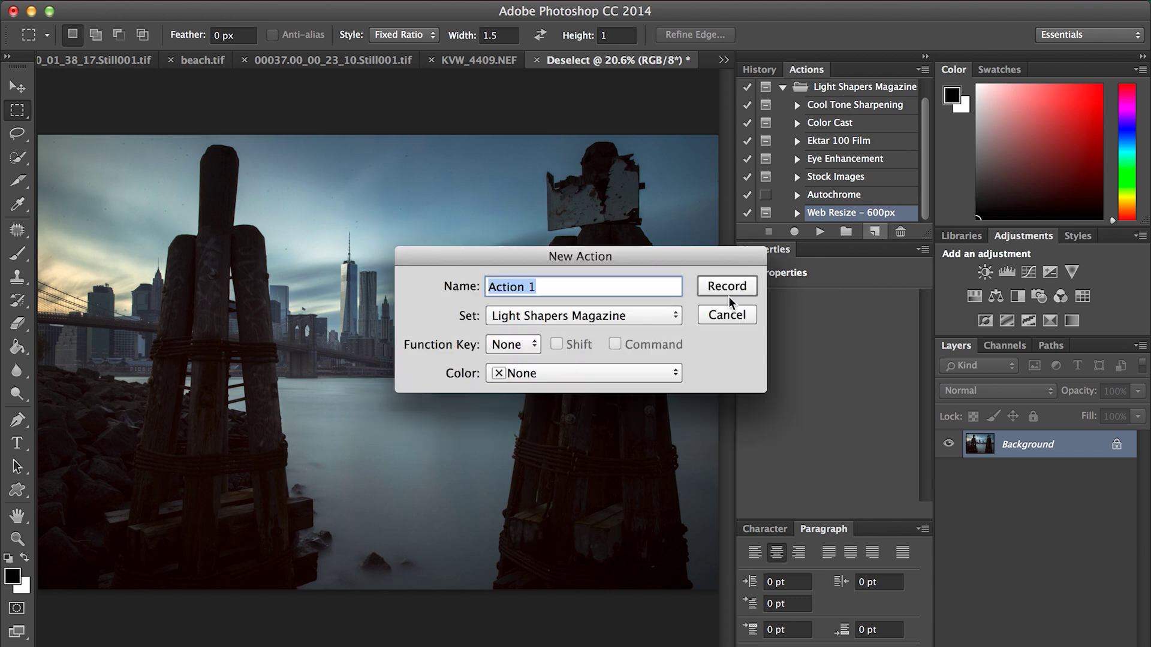
{"action": "type", "text": "Web"}
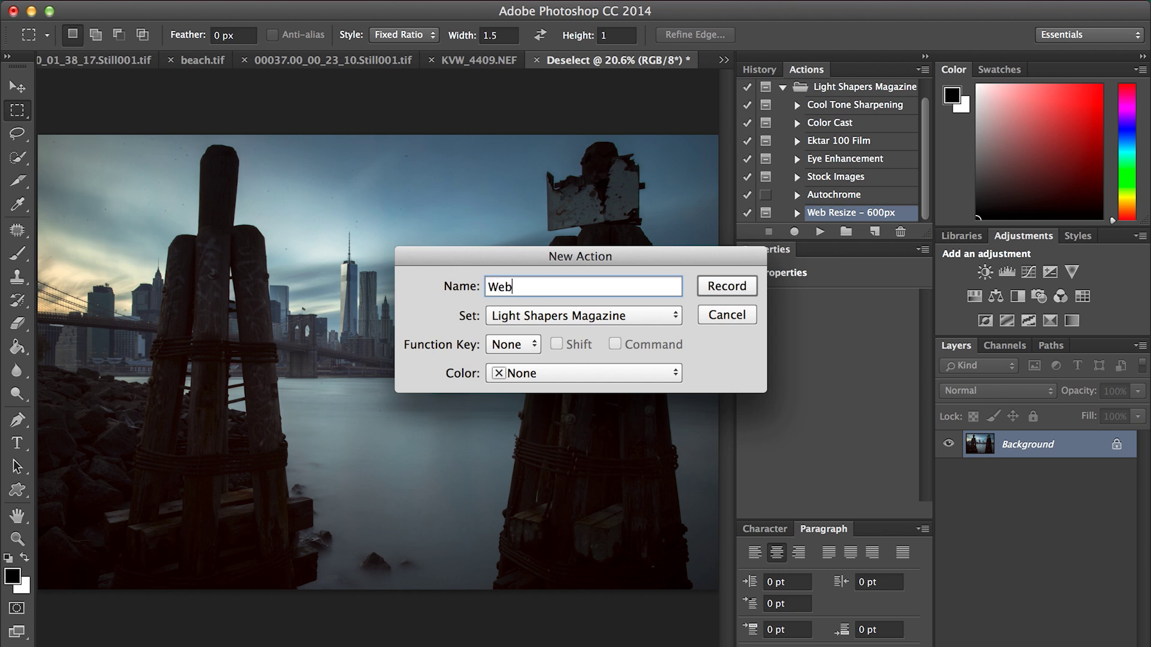
{"action": "type", "text": " Resize – 800"}
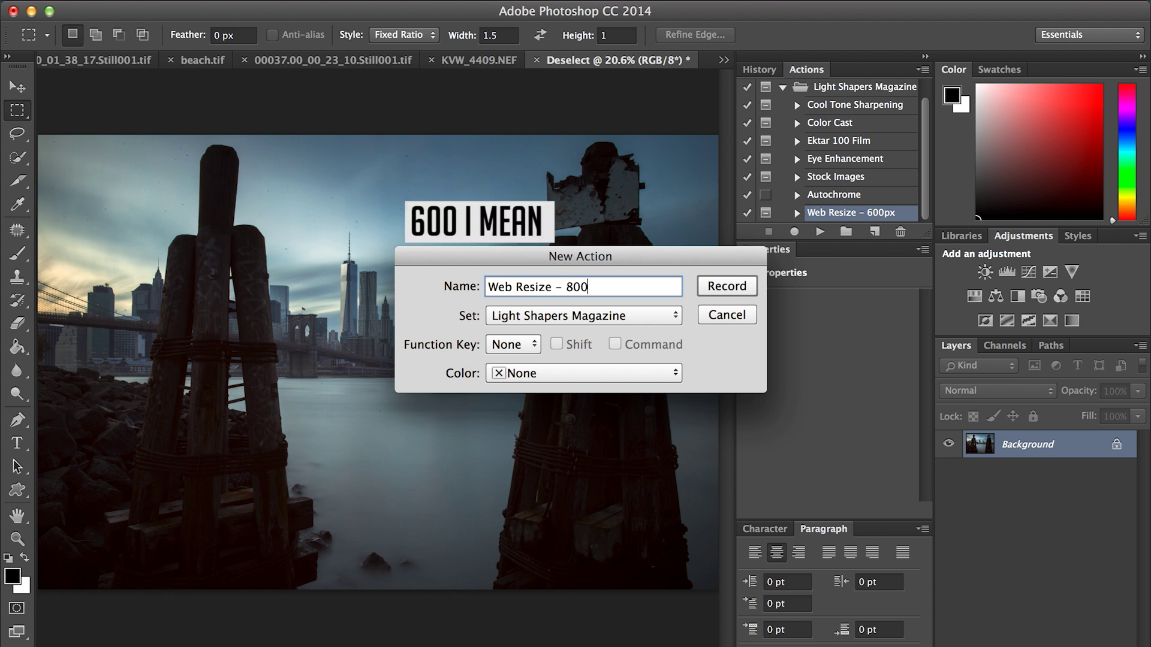
{"action": "type", "text": "px"}
{"action": "left_click", "coordinate": [727, 286]}
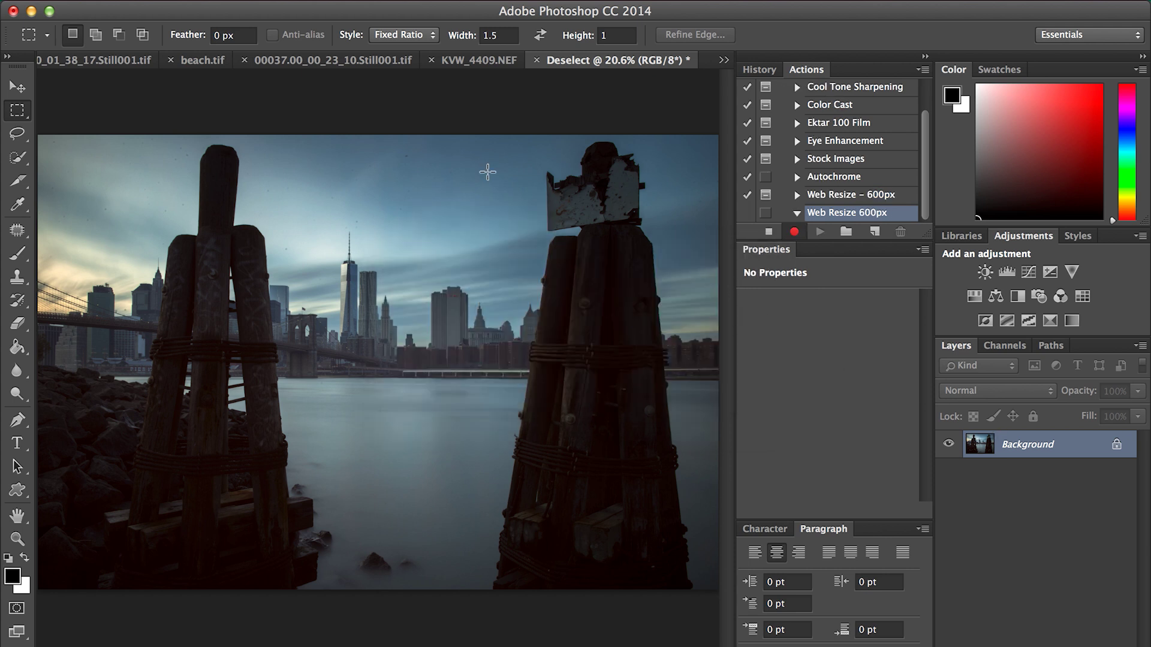
Step: Resize the NYC photo to a width of 600 pixels, giving 600 × 400 px
{"action": "left_click", "coordinate": [240, 1]}
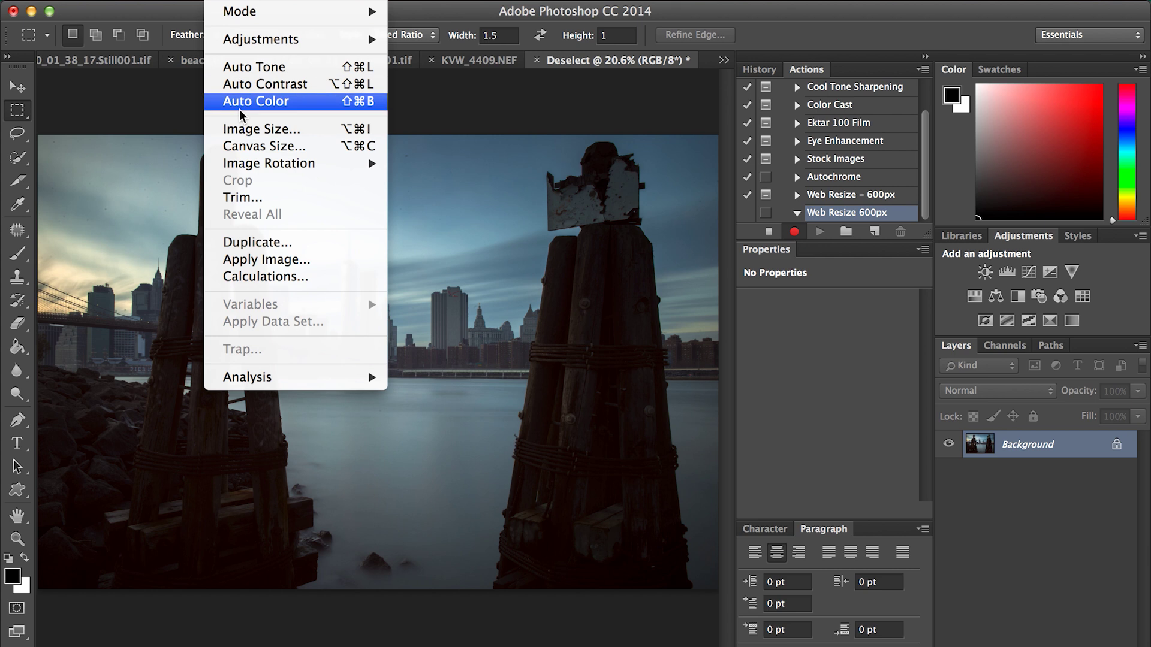
{"action": "left_click", "coordinate": [247, 131]}
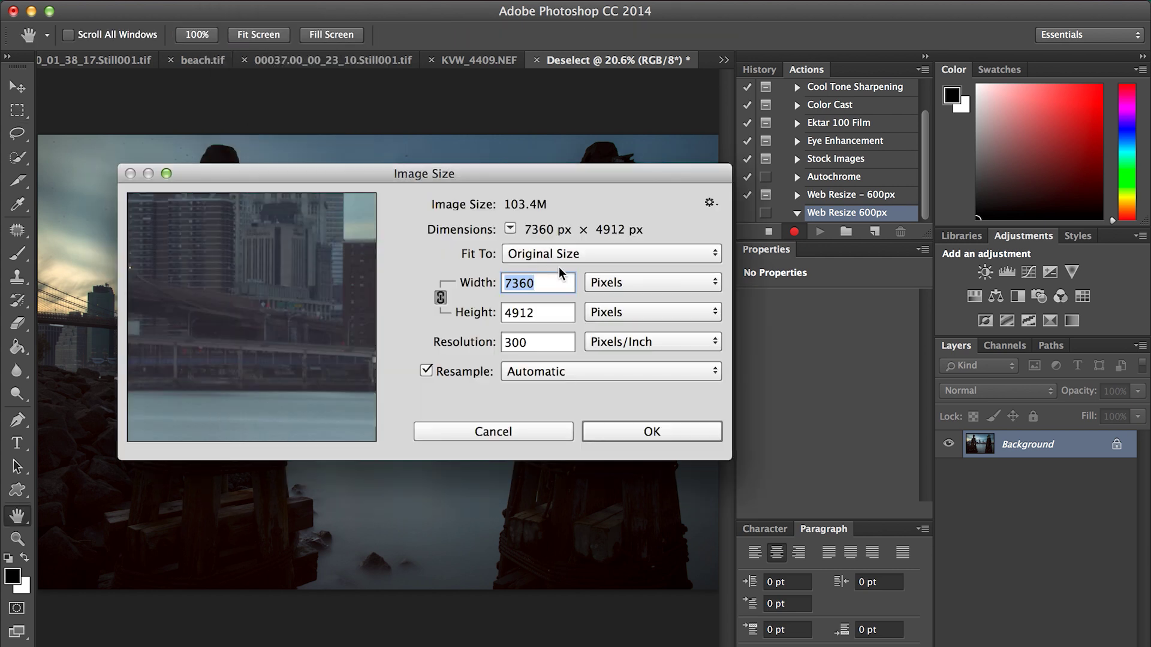
{"action": "type", "text": "600"}
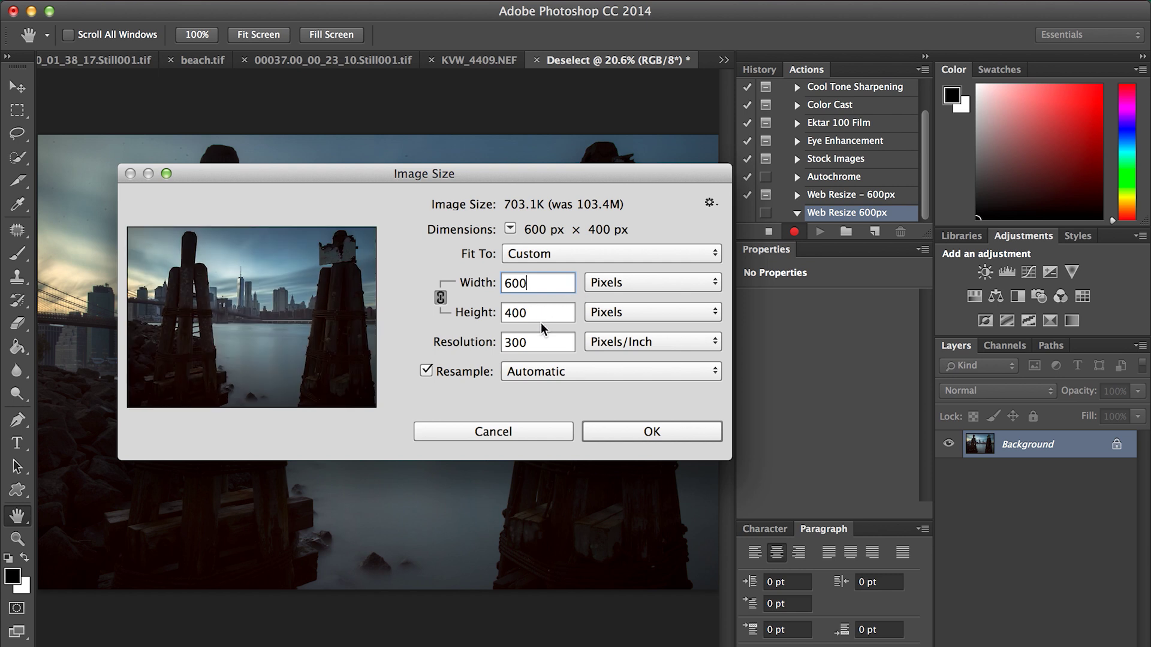
{"action": "left_click", "coordinate": [652, 432]}
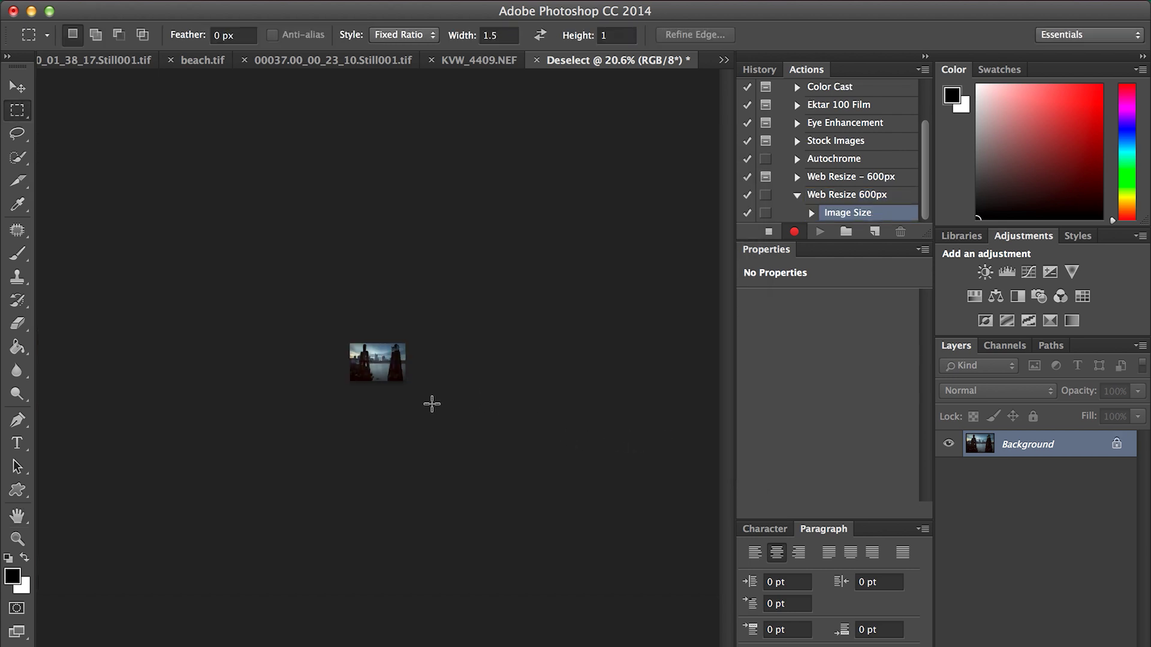
Step: Zoom in, add a new layer, stamp all visible layers into it and desaturate it
{"action": "scroll", "coordinate": [420, 393], "scroll_direction": "up", "scroll_amount": 4}
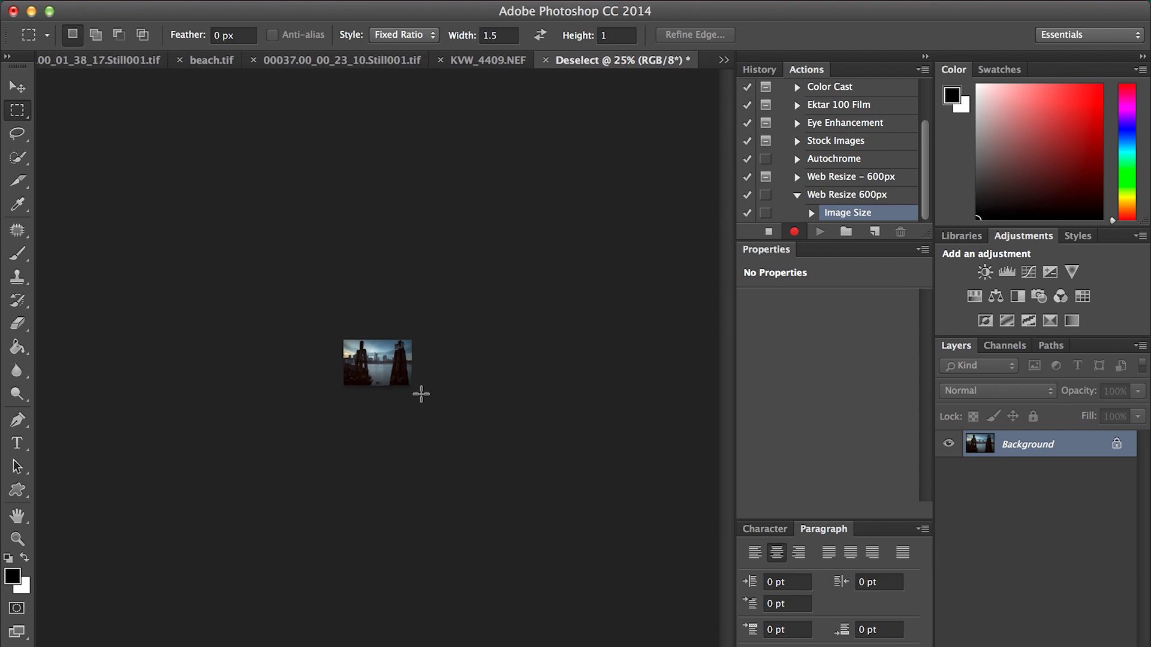
{"action": "scroll", "coordinate": [421, 394], "scroll_direction": "up", "scroll_amount": 6}
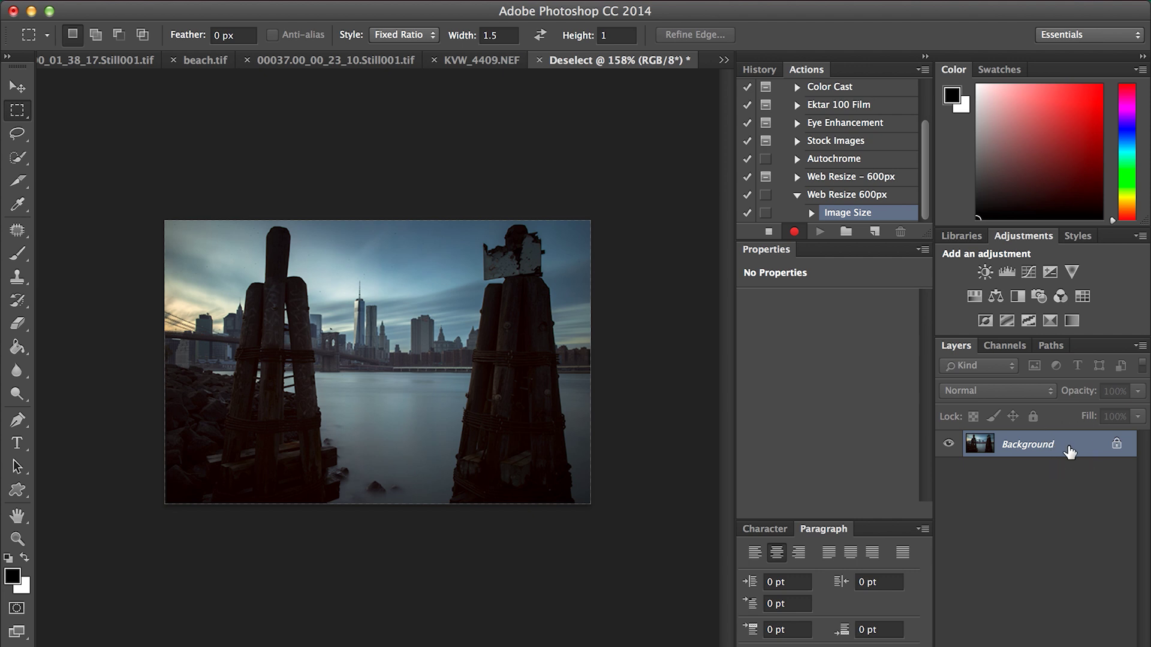
{"action": "key", "text": "super+alt+shift+n"}
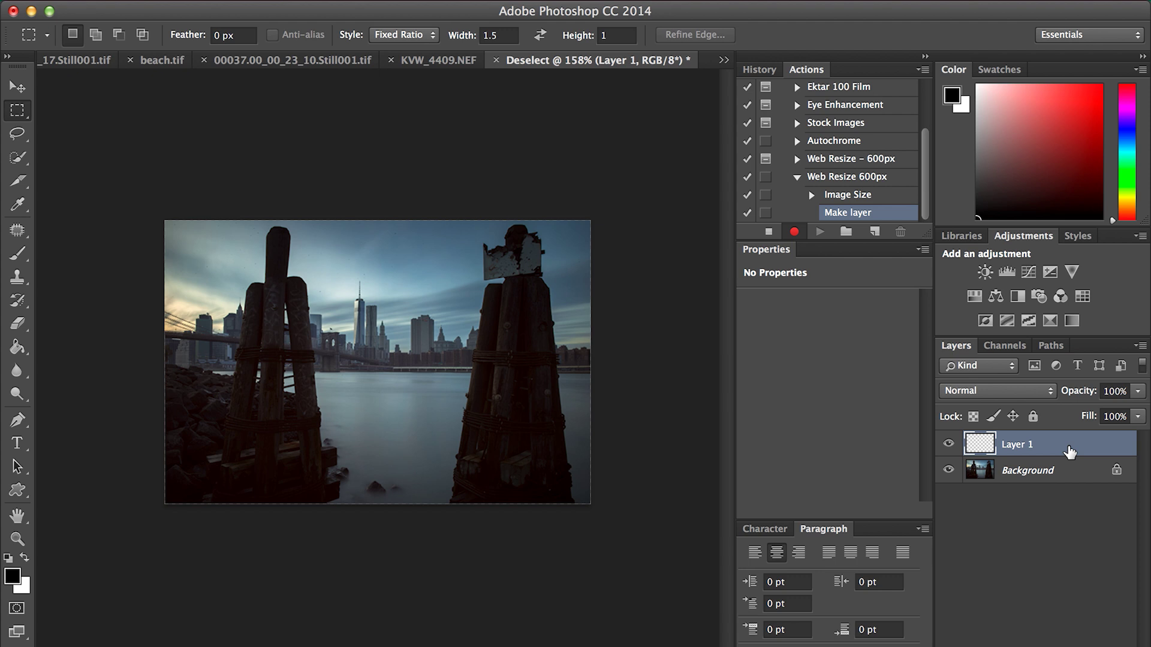
{"action": "key", "text": "super+alt+shift+e"}
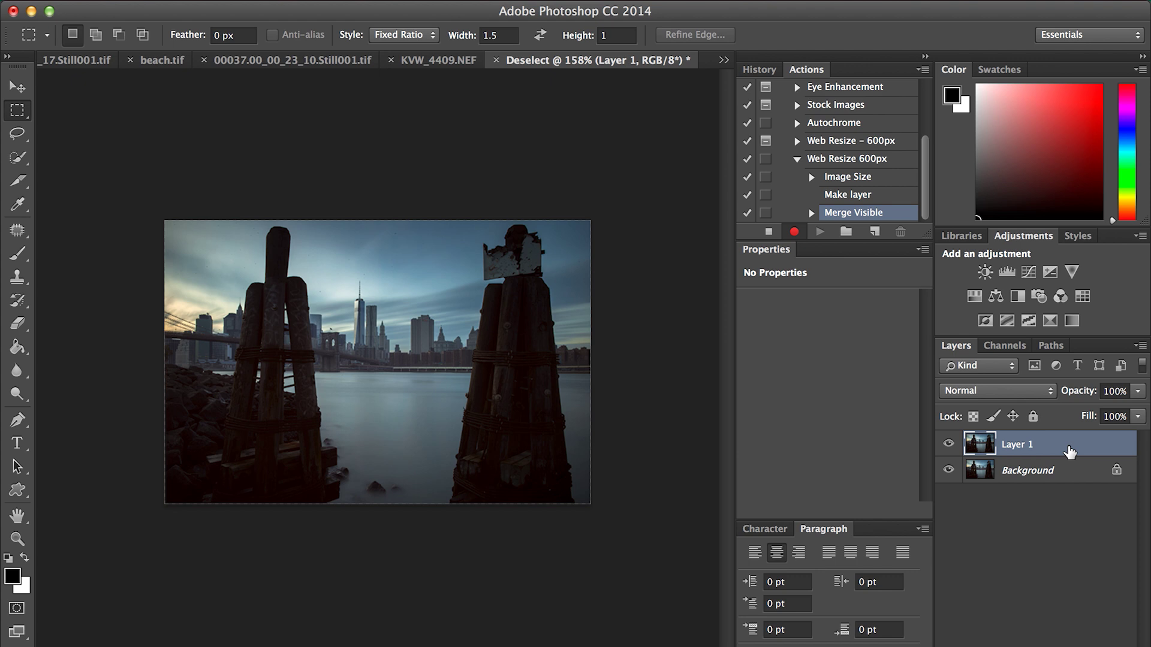
{"action": "key", "text": "super+shift+u"}
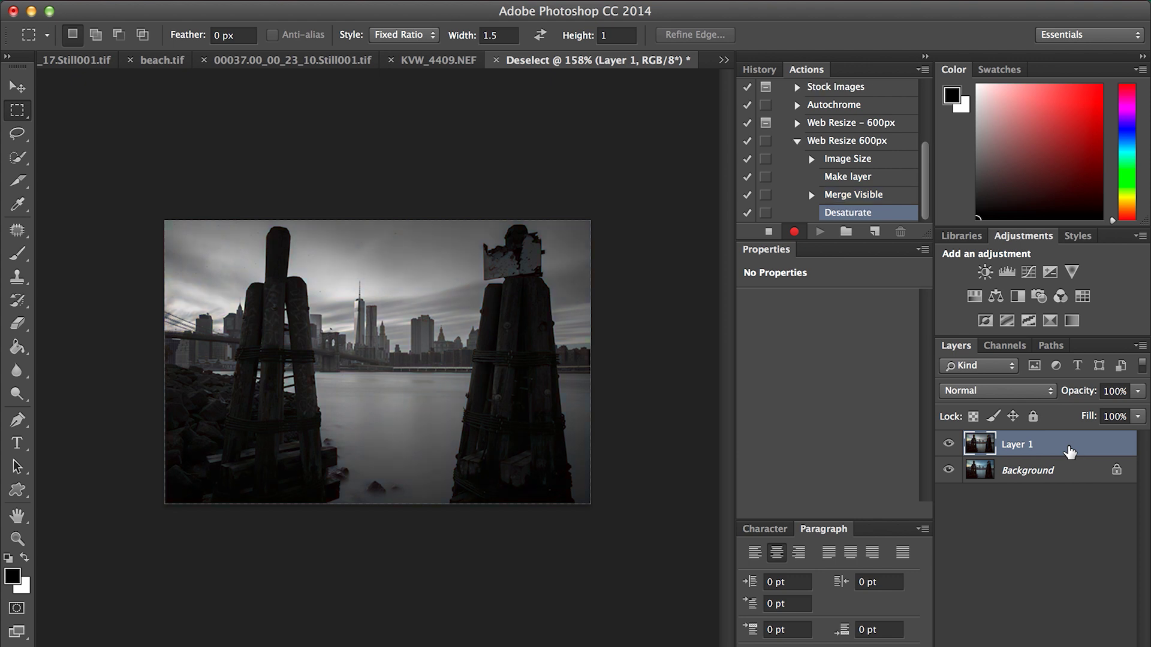
Step: Change Layer 1's blend mode to Overlay
{"action": "left_click", "coordinate": [1026, 390]}
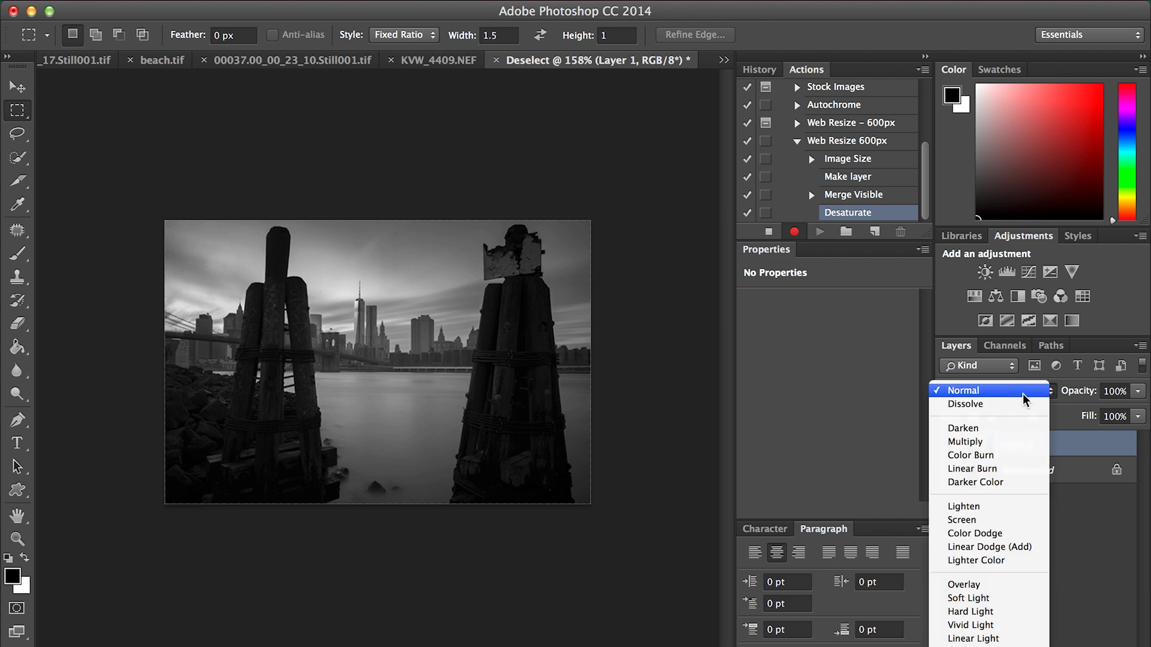
{"action": "scroll", "coordinate": [1012, 596], "scroll_direction": "down", "scroll_amount": 3}
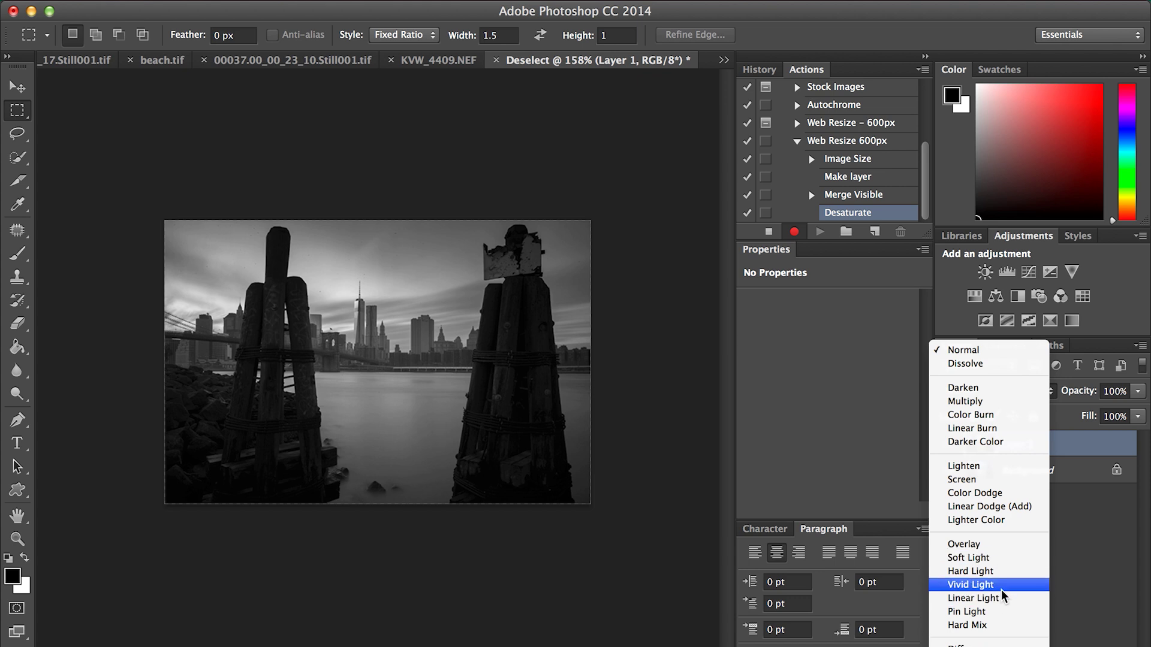
{"action": "left_click", "coordinate": [997, 547]}
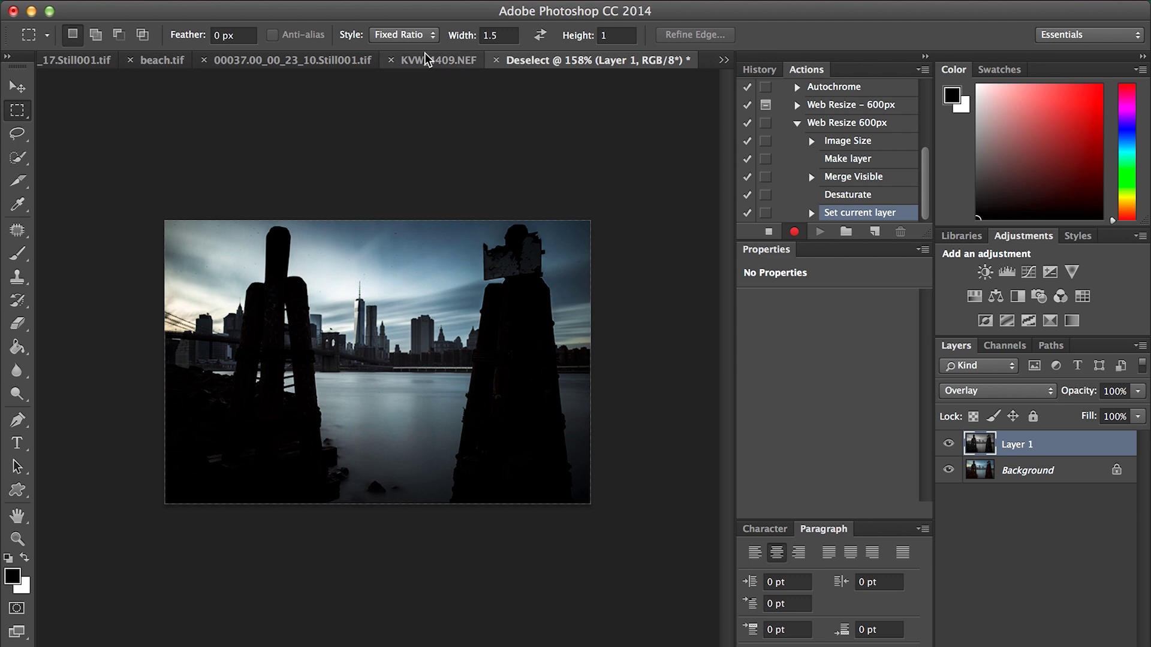
{"action": "left_click", "coordinate": [428, 1]}
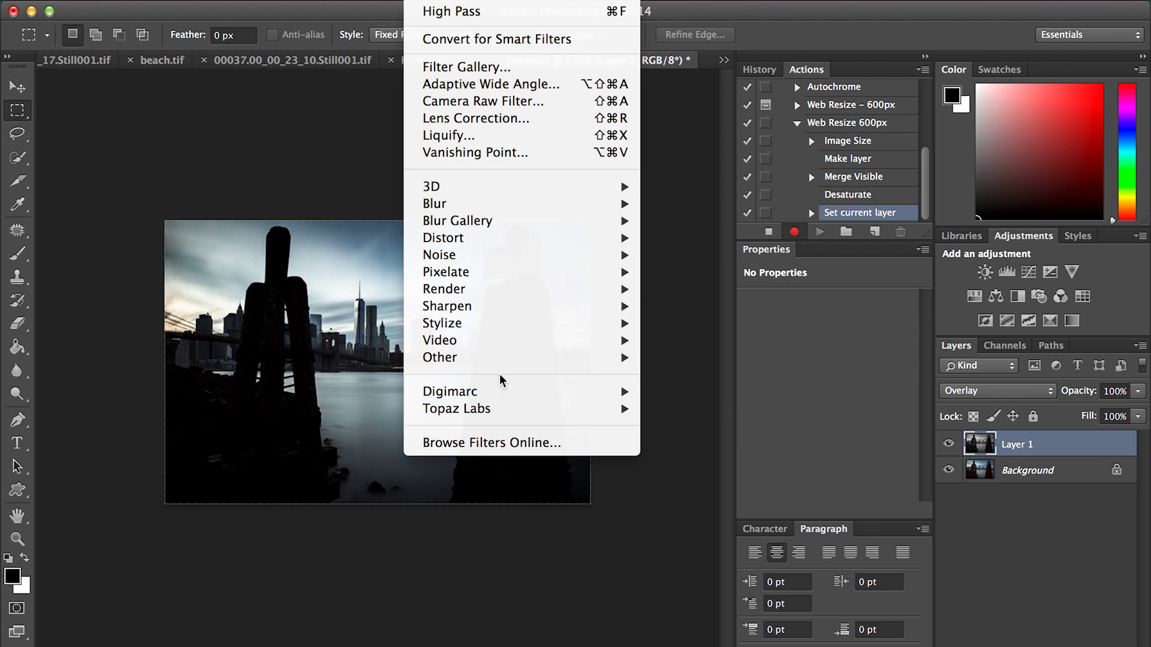
Step: Apply Filter > Other > High Pass to Layer 1 with a 0.9-pixel radius
{"action": "mouse_move", "coordinate": [499, 358]}
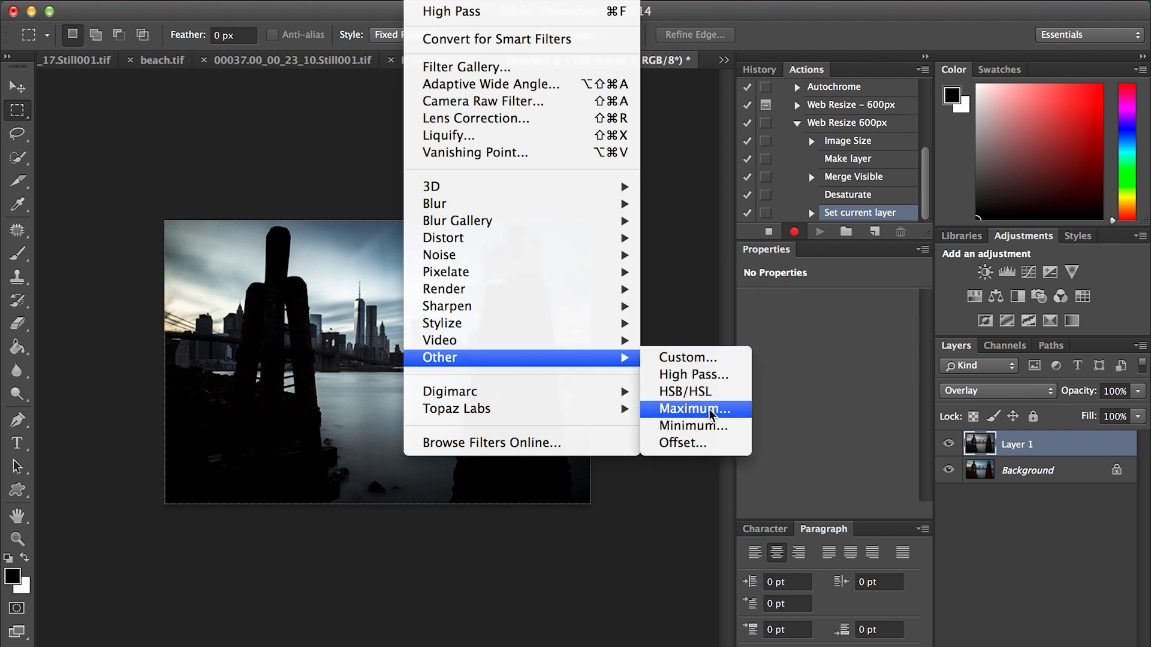
{"action": "left_click", "coordinate": [710, 376]}
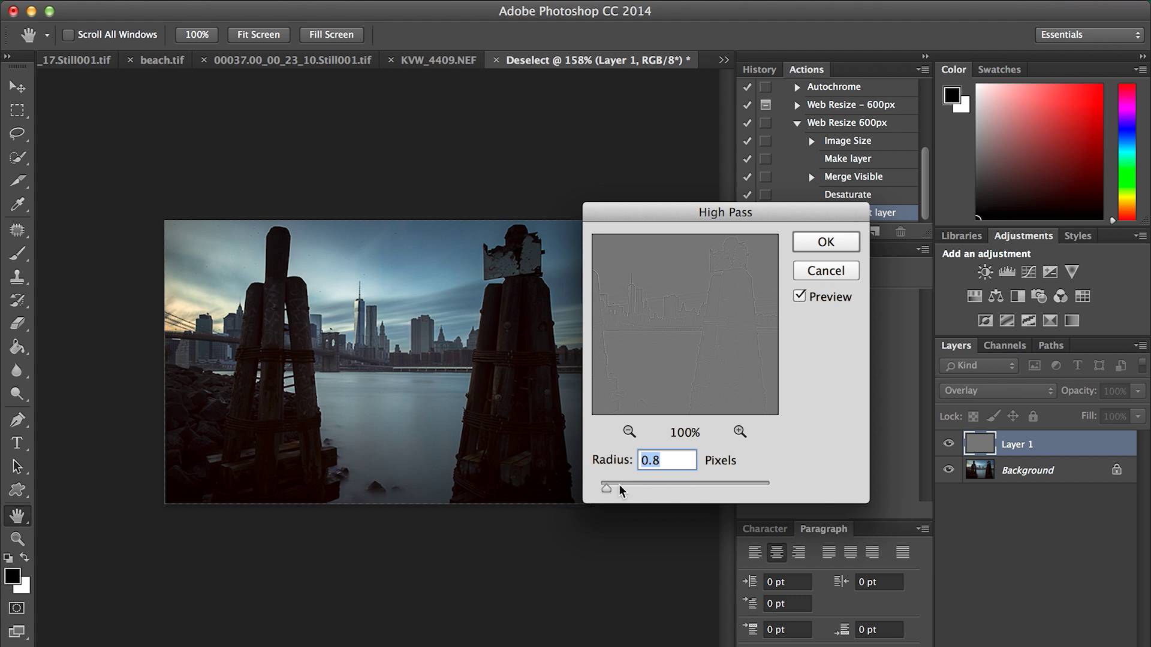
{"action": "left_click", "coordinate": [358, 323]}
{"action": "left_click", "coordinate": [740, 431]}
{"action": "left_click", "coordinate": [740, 431]}
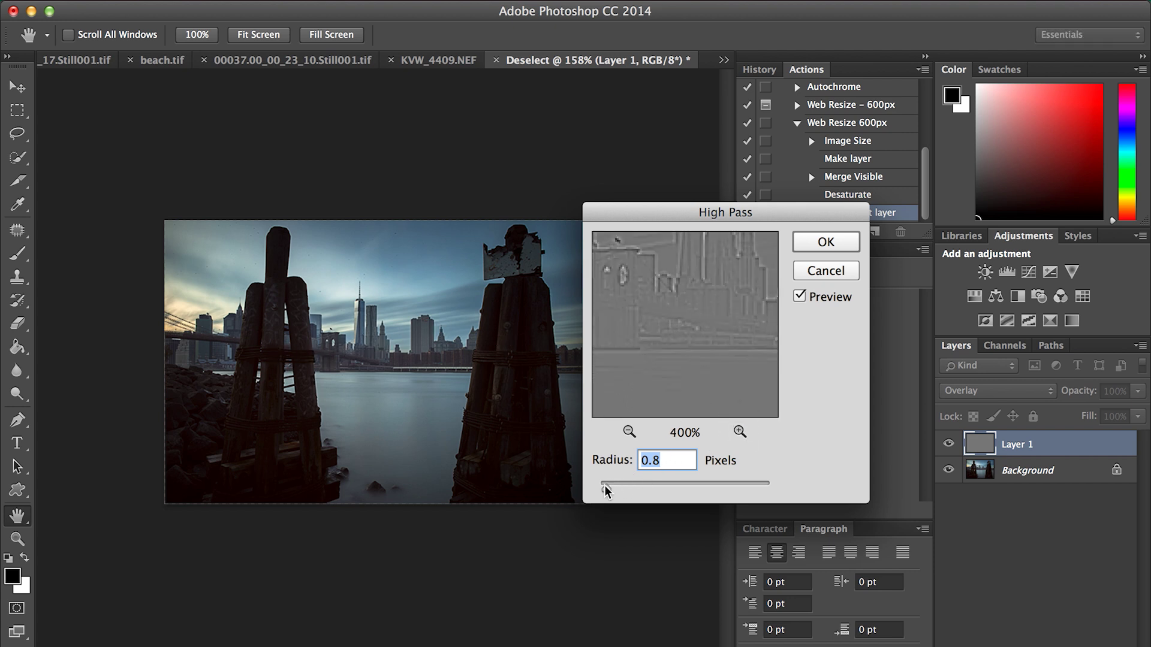
{"action": "left_click_drag", "start_coordinate": [606, 487], "coordinate": [649, 490]}
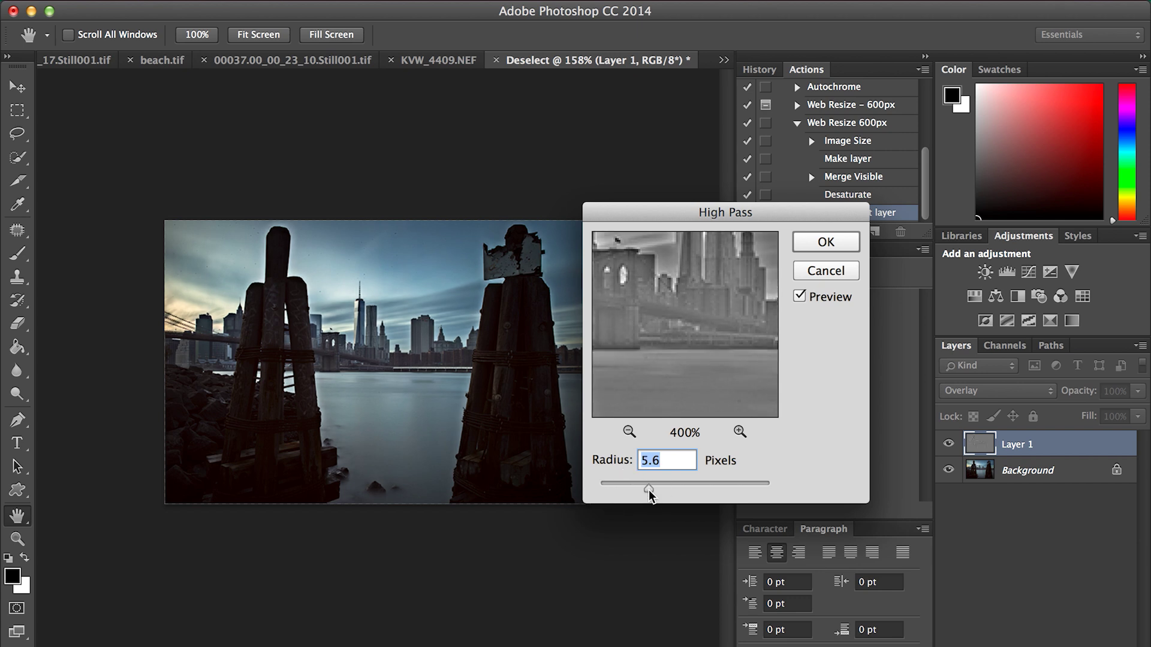
{"action": "left_click_drag", "start_coordinate": [649, 490], "coordinate": [609, 492]}
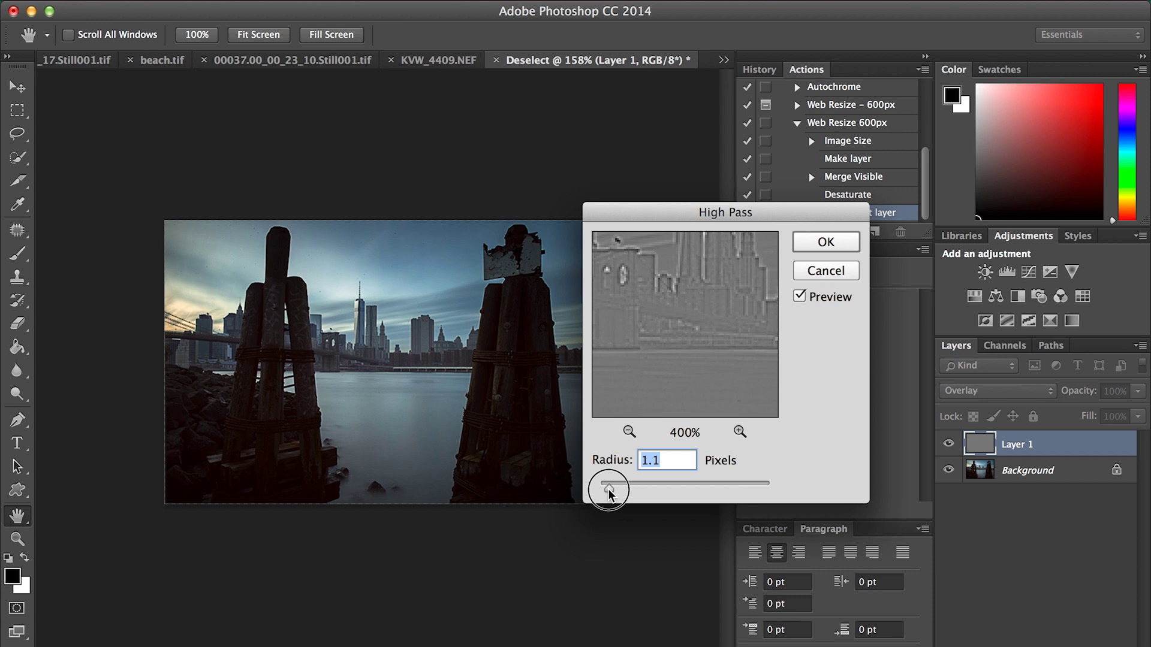
{"action": "left_click_drag", "start_coordinate": [608, 488], "coordinate": [606, 488]}
{"action": "left_click", "coordinate": [831, 244]}
{"action": "key", "text": "m"}
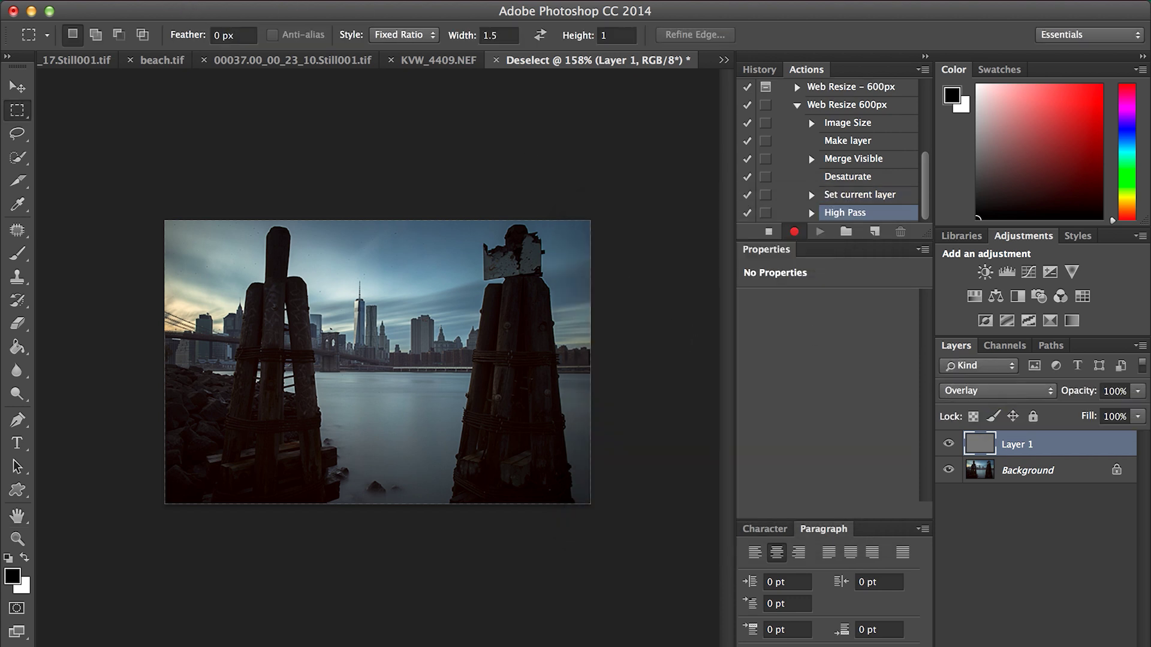
Step: In Save for Web, export as JPEG using the High preset at quality 60
{"action": "left_click", "coordinate": [151, 0]}
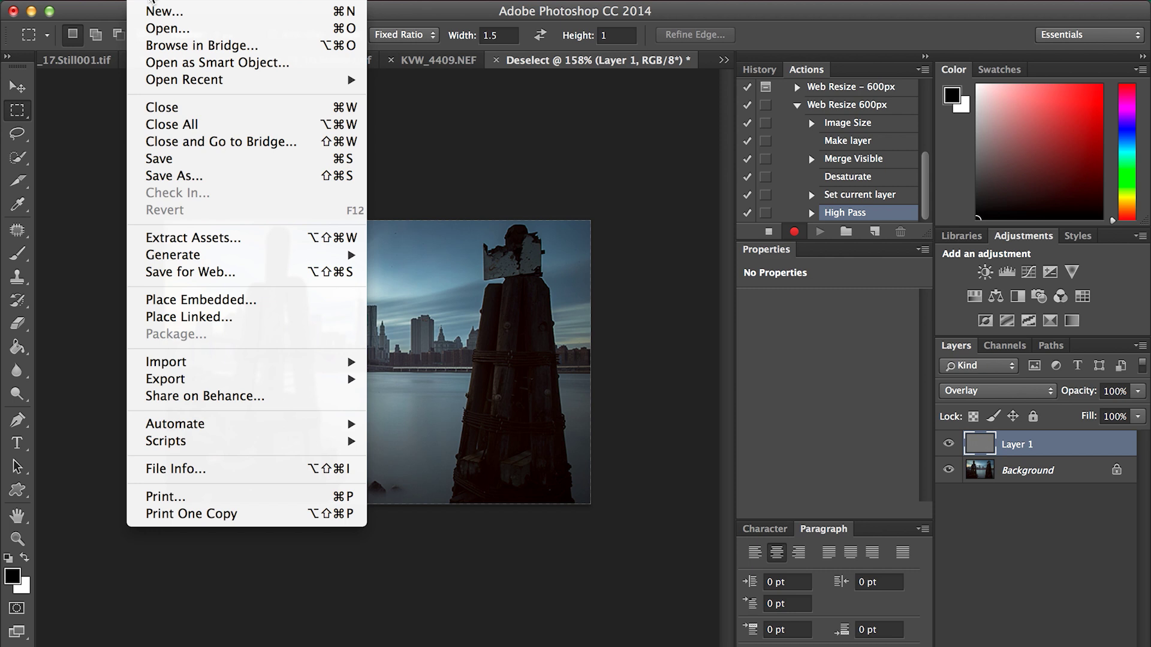
{"action": "left_click", "coordinate": [164, 274]}
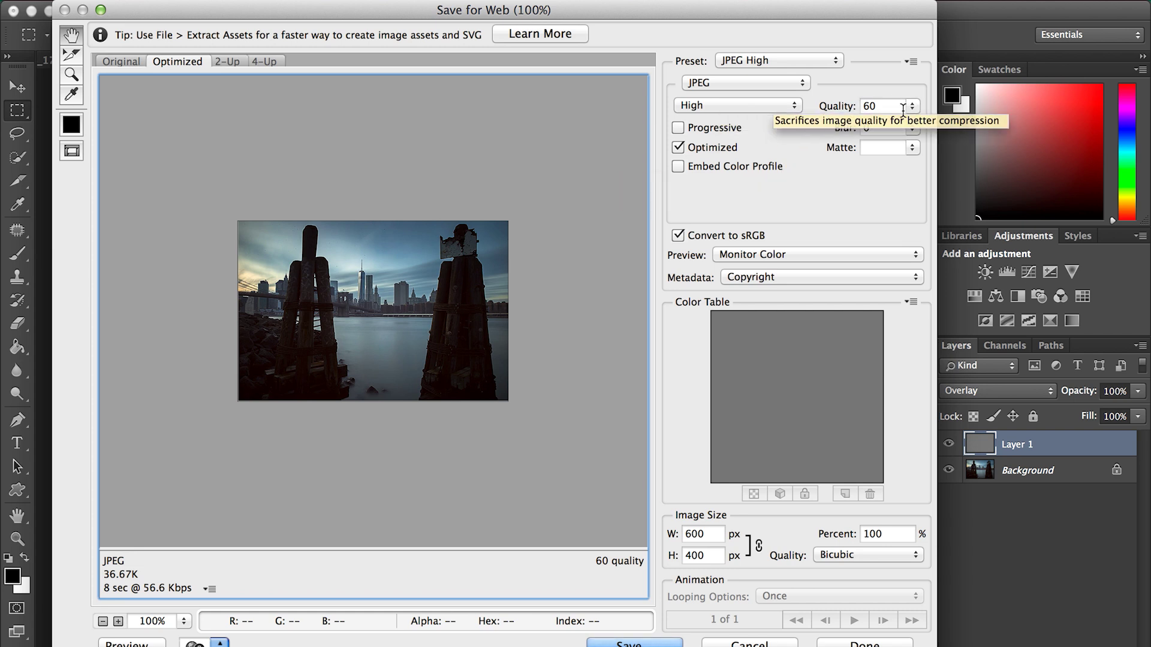
{"action": "double_click", "coordinate": [881, 106]}
{"action": "type", "text": "10"}
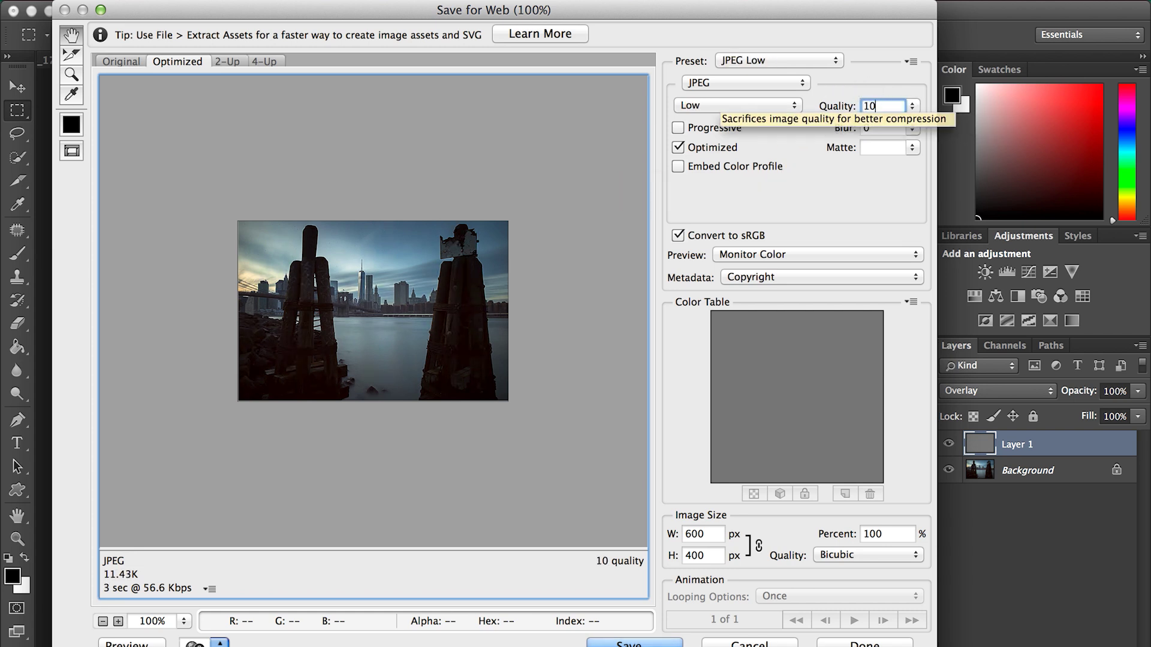
{"action": "type", "text": "0"}
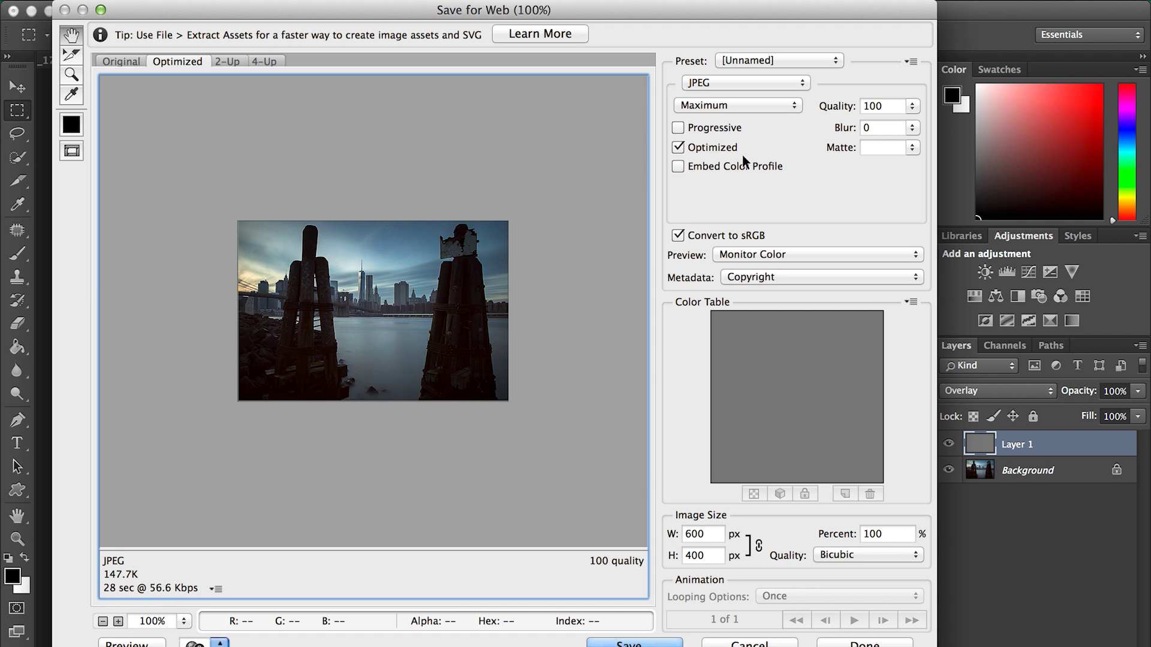
{"action": "left_click", "coordinate": [788, 82]}
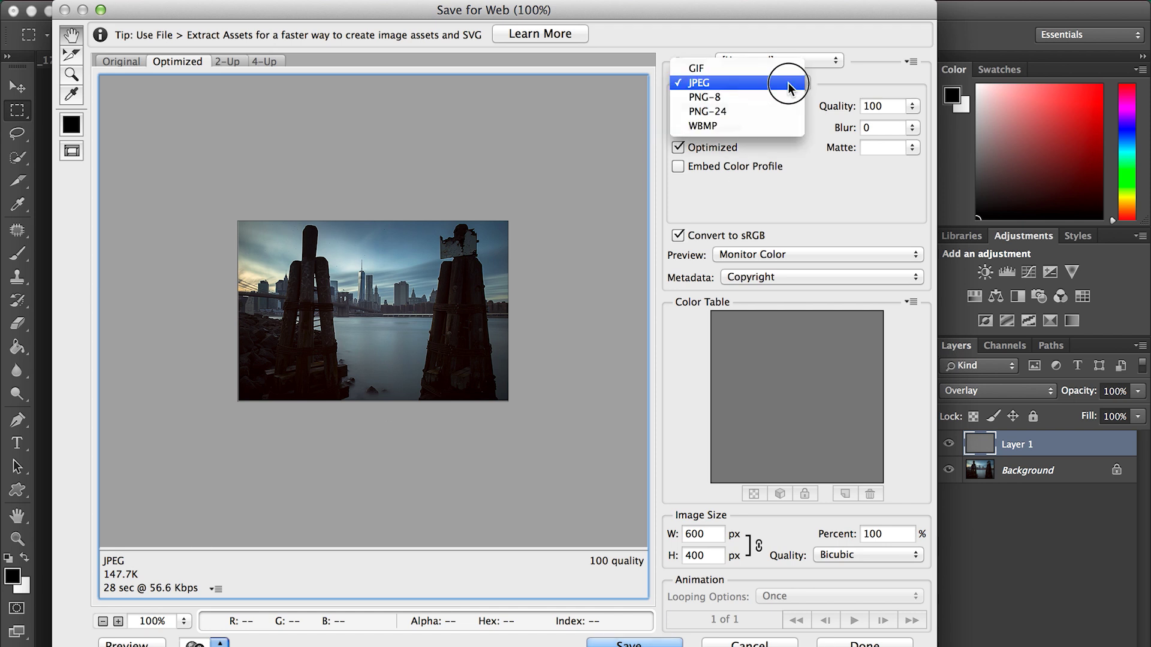
{"action": "left_click", "coordinate": [788, 82]}
{"action": "left_click", "coordinate": [761, 107]}
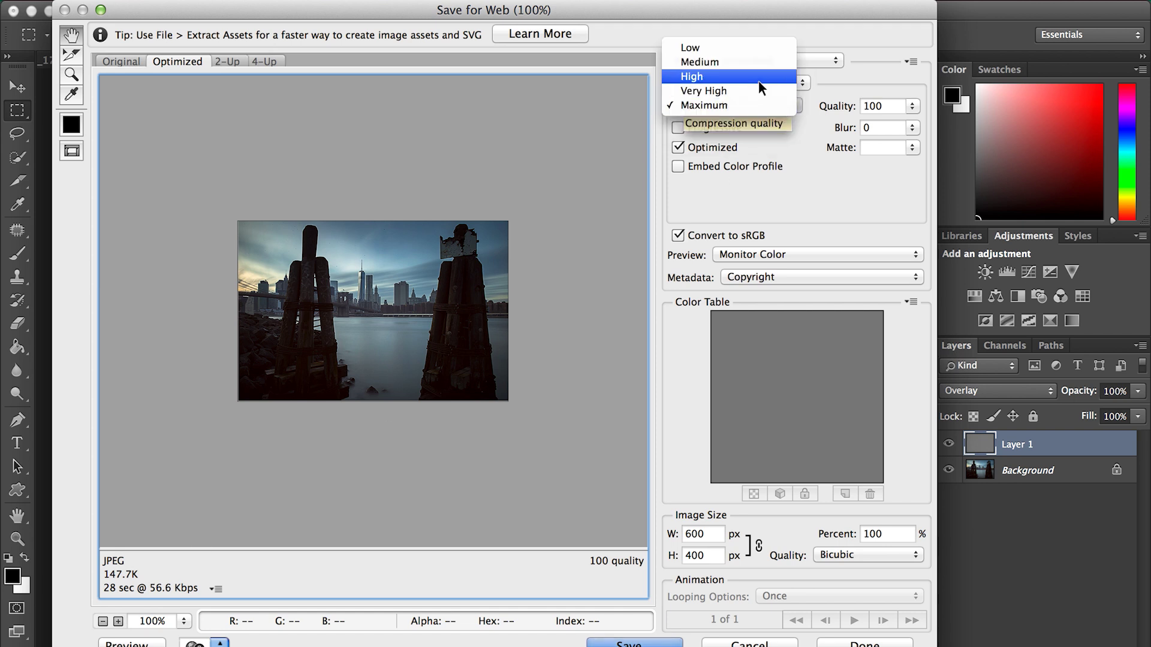
{"action": "left_click", "coordinate": [759, 82]}
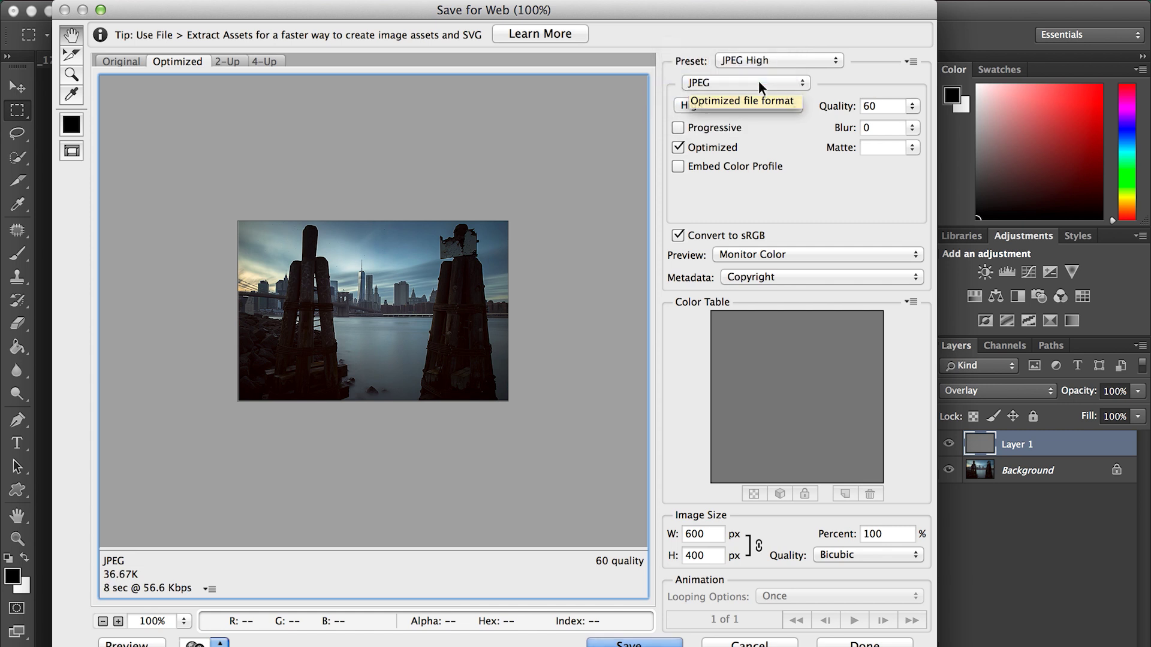
{"action": "double_click", "coordinate": [885, 103]}
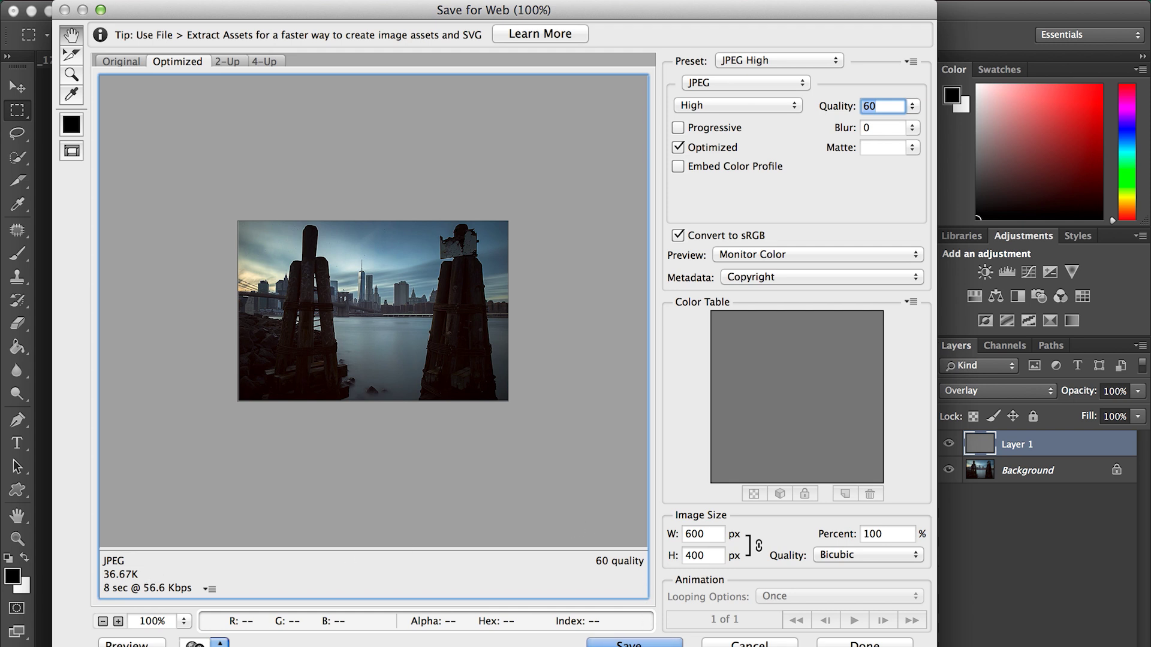
{"action": "left_click", "coordinate": [642, 643]}
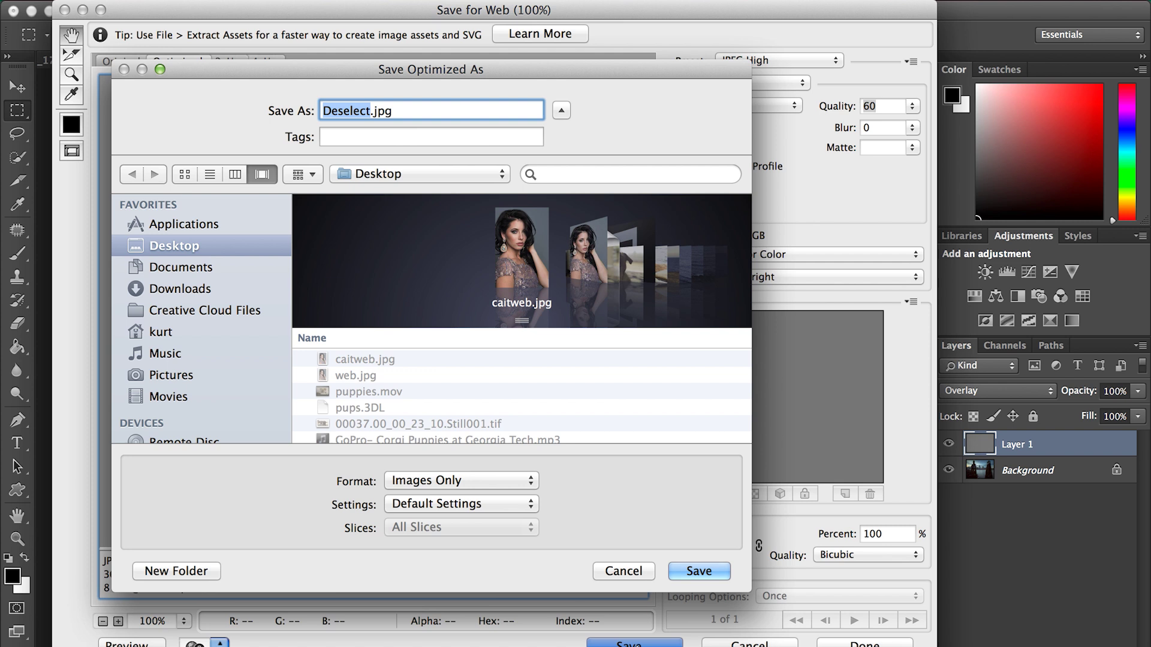
Step: Save the optimized JPEG to the Desktop as nycweb.jpg
{"action": "type", "text": "nycweb"}
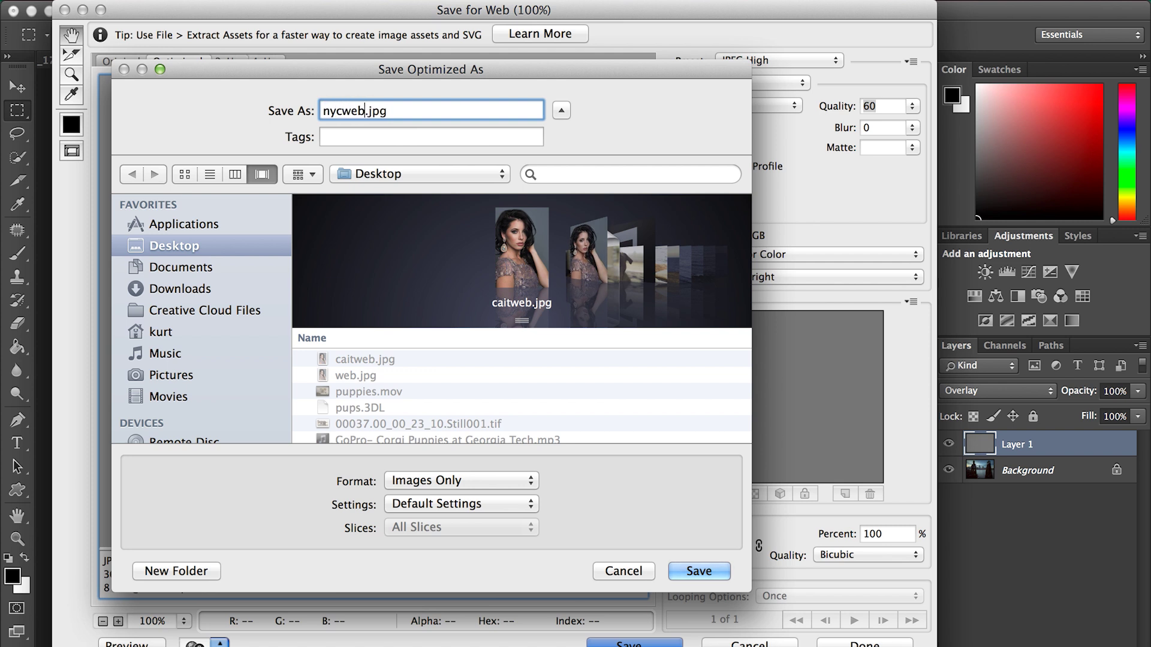
{"action": "left_click", "coordinate": [699, 571]}
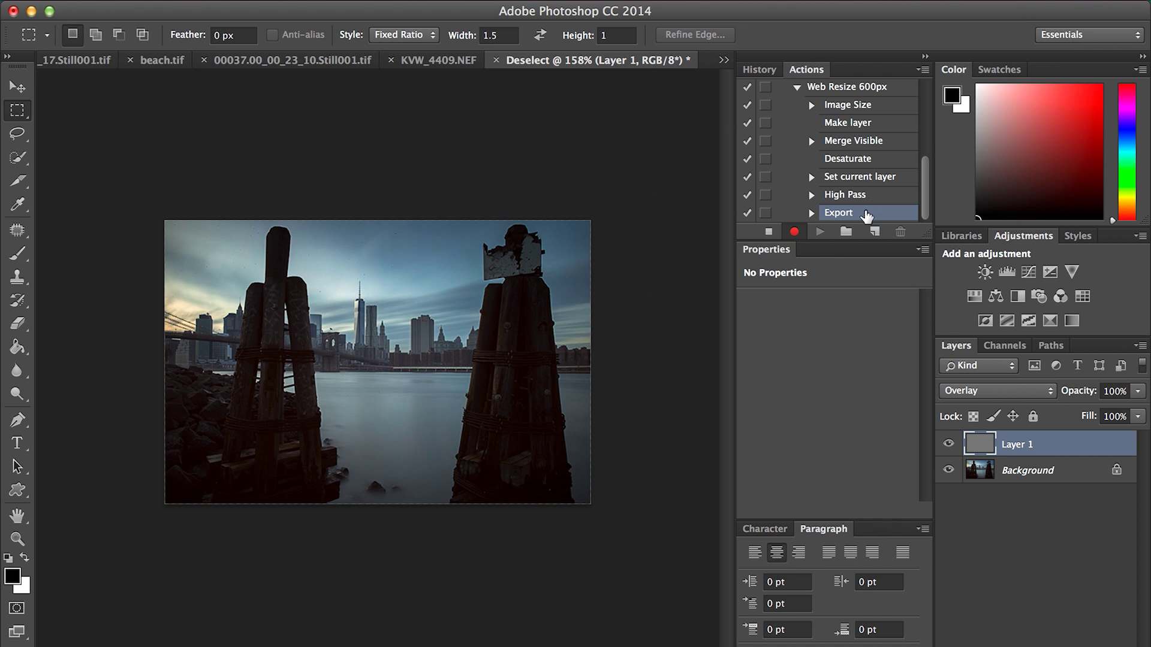
Step: Stop recording the action and select its Set current layer step
{"action": "left_click", "coordinate": [769, 234]}
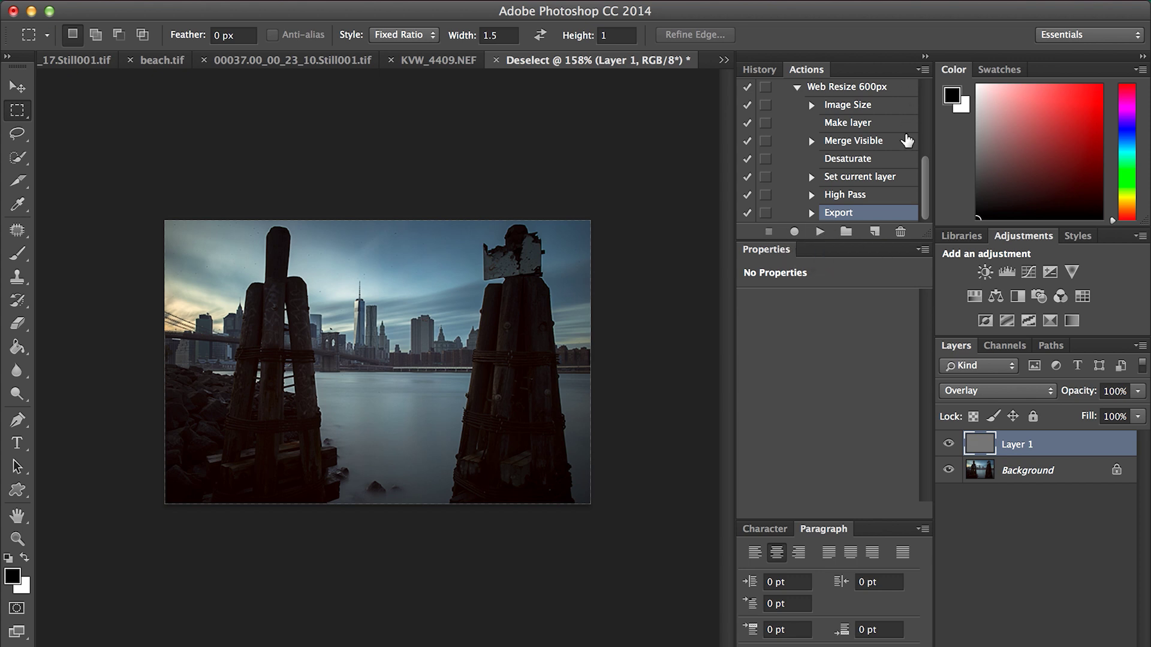
{"action": "left_click", "coordinate": [867, 177]}
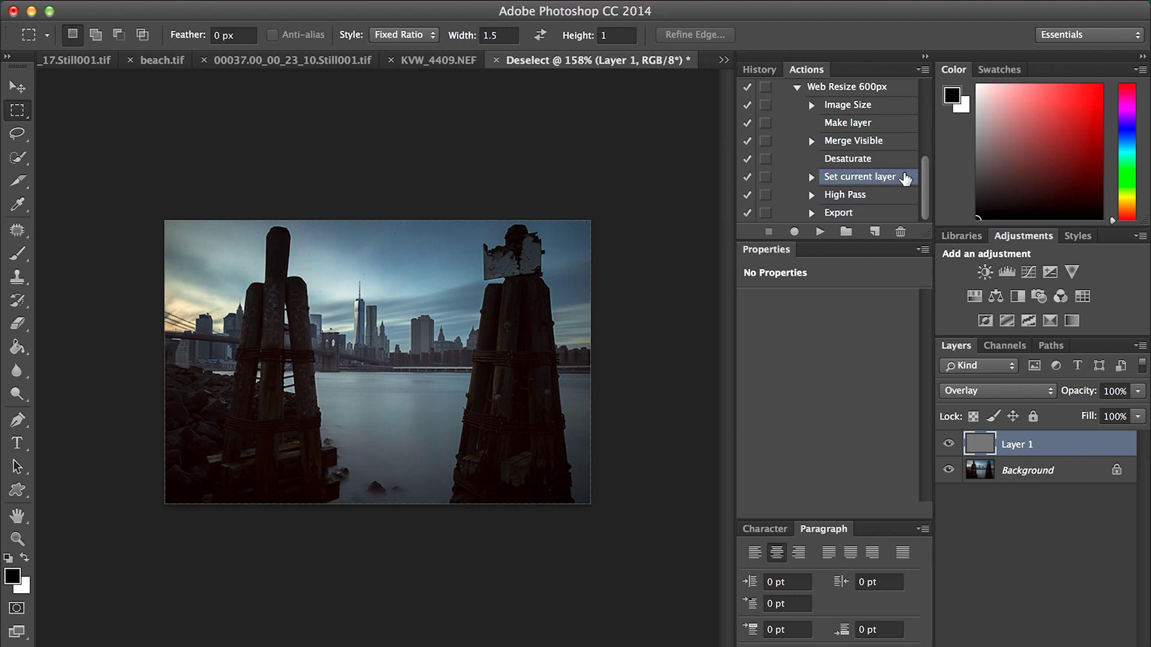
{"action": "left_click", "coordinate": [923, 70]}
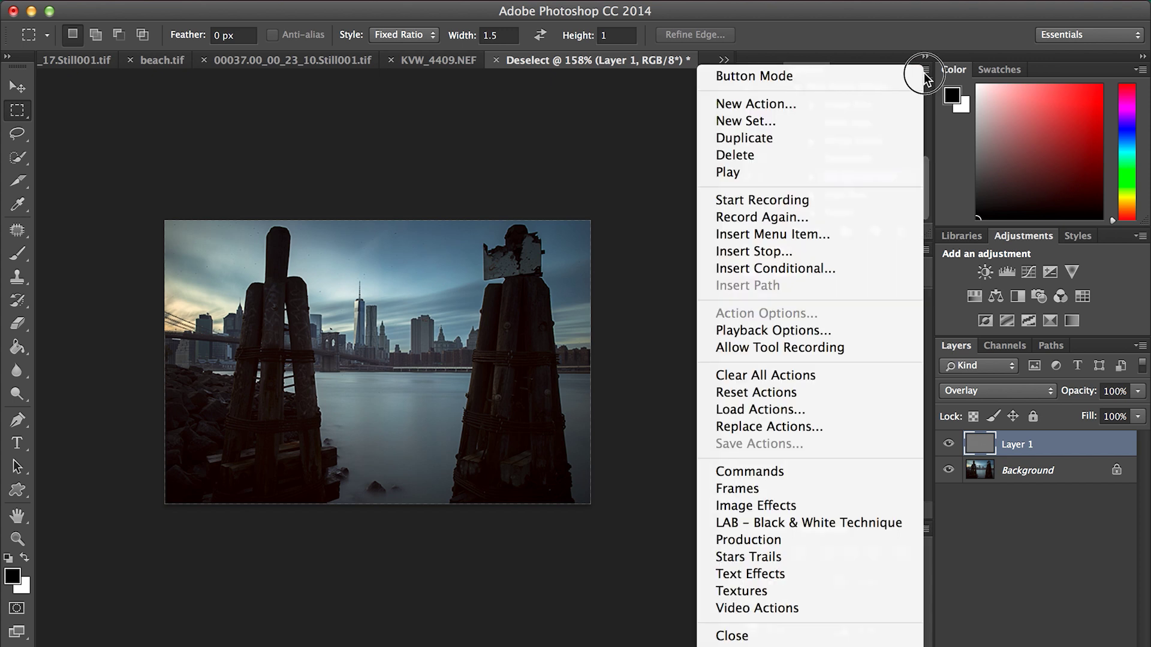
Step: Insert a stop reading 'Set Sharpen Amount.' with Allow Continue enabled
{"action": "left_click", "coordinate": [841, 252]}
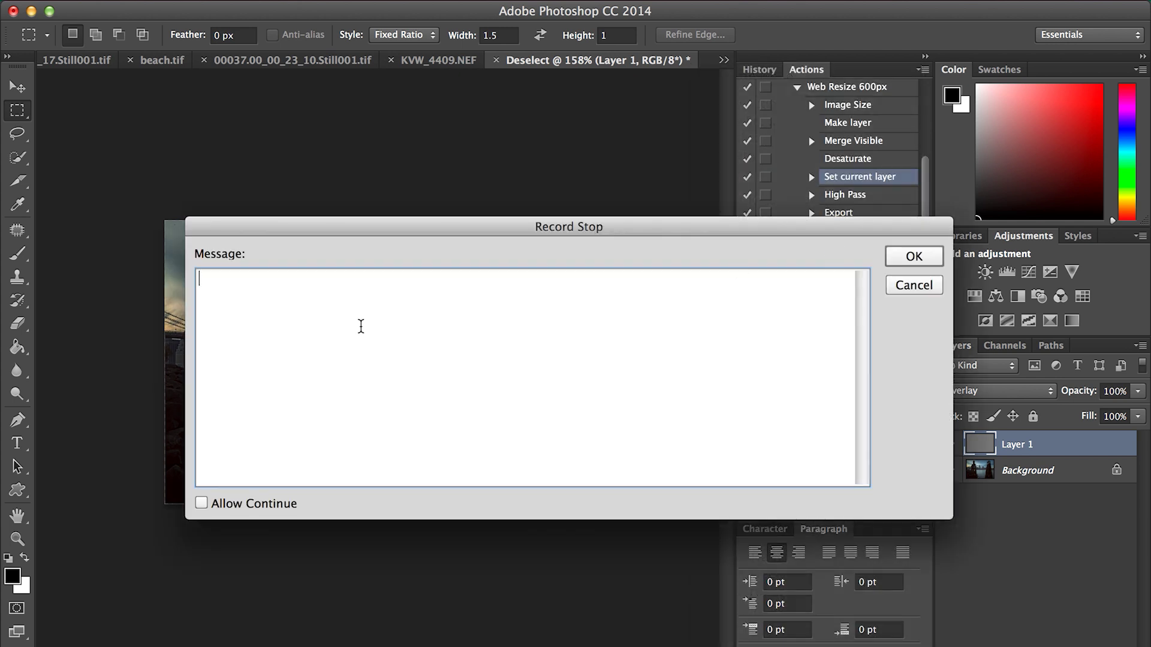
{"action": "type", "text": "Set Sharpen Maou"}
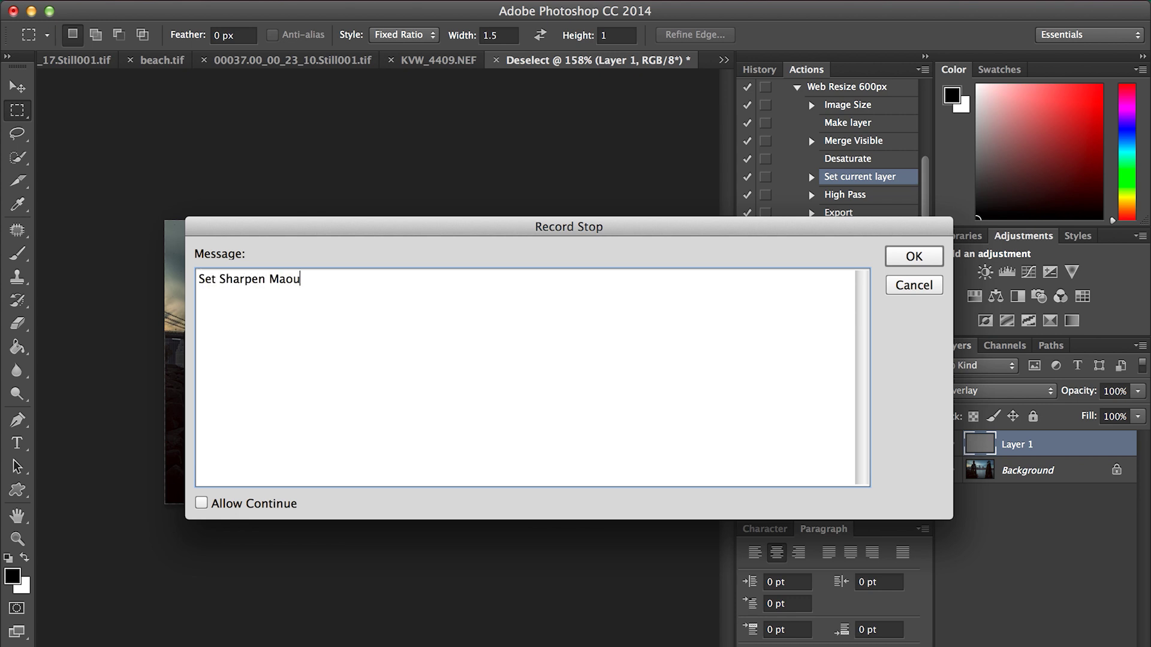
{"action": "type", "text": "mount."}
{"action": "left_click", "coordinate": [202, 504]}
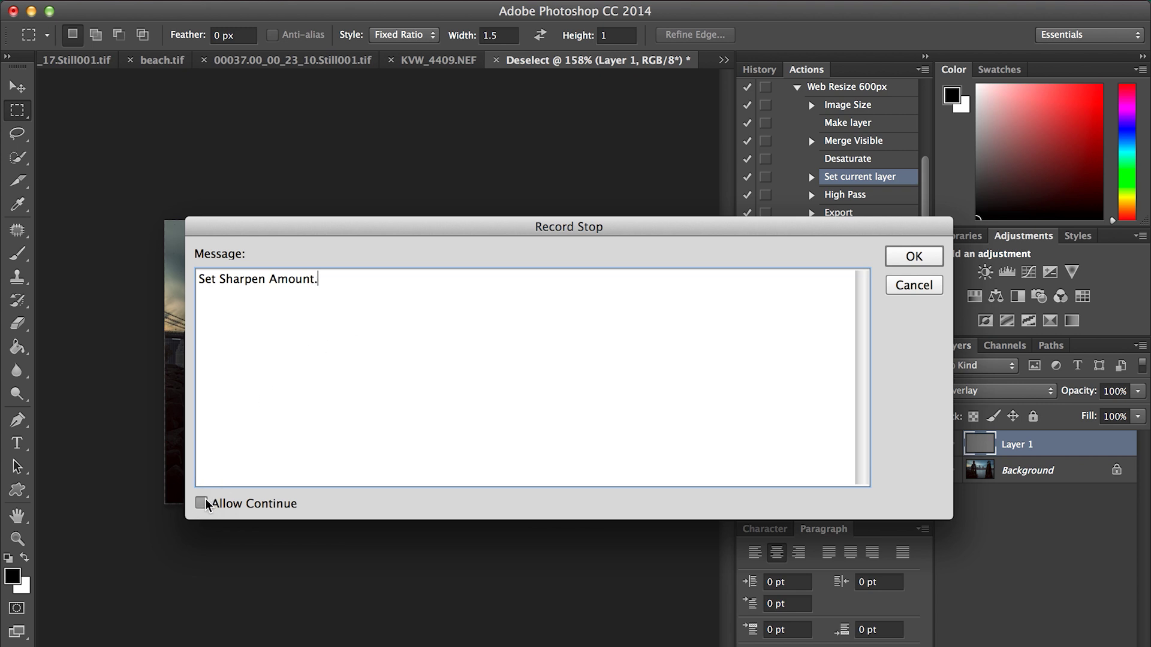
{"action": "left_click", "coordinate": [916, 264]}
{"action": "scroll", "coordinate": [893, 187], "scroll_direction": "down", "scroll_amount": 1}
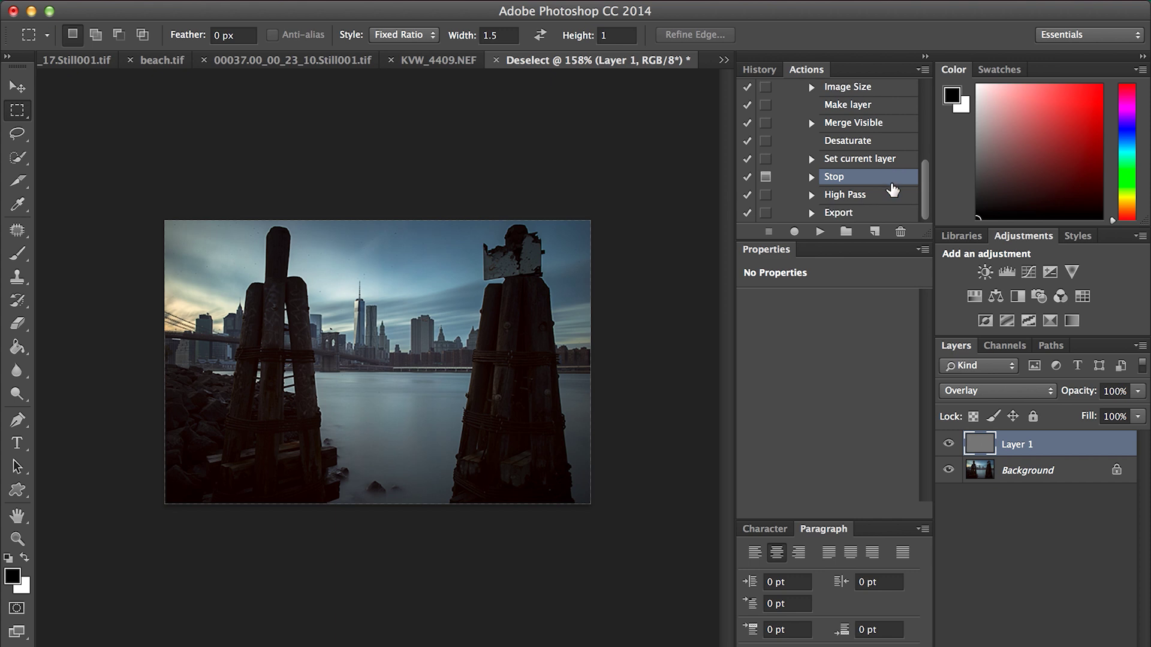
Step: Turn on the dialog toggles for the High Pass and Export steps
{"action": "left_click", "coordinate": [766, 196]}
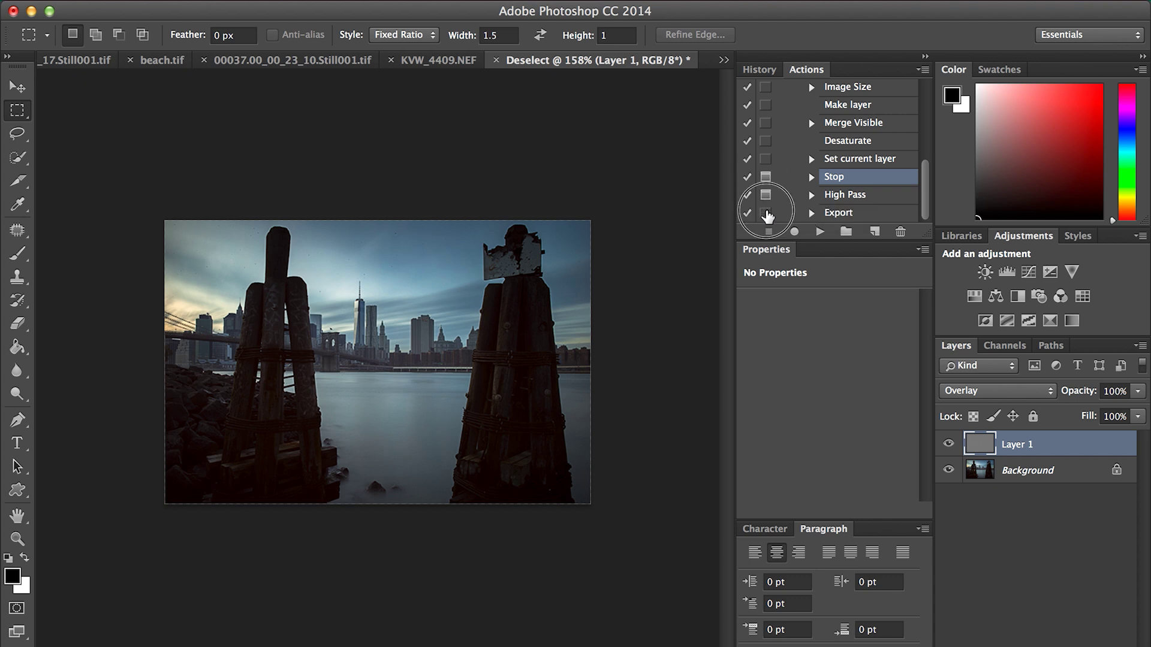
{"action": "left_click", "coordinate": [766, 213]}
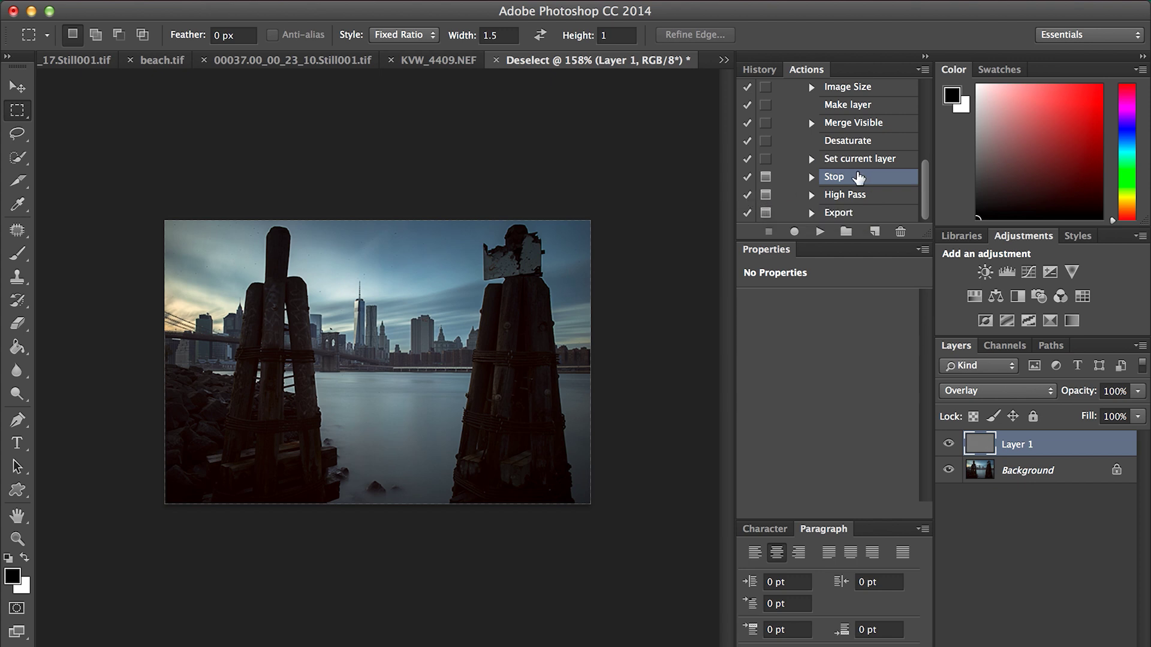
Step: Revert the photo to its Flatten Image history state and fit the whole image on screen
{"action": "scroll", "coordinate": [831, 141], "scroll_direction": "up", "scroll_amount": 5}
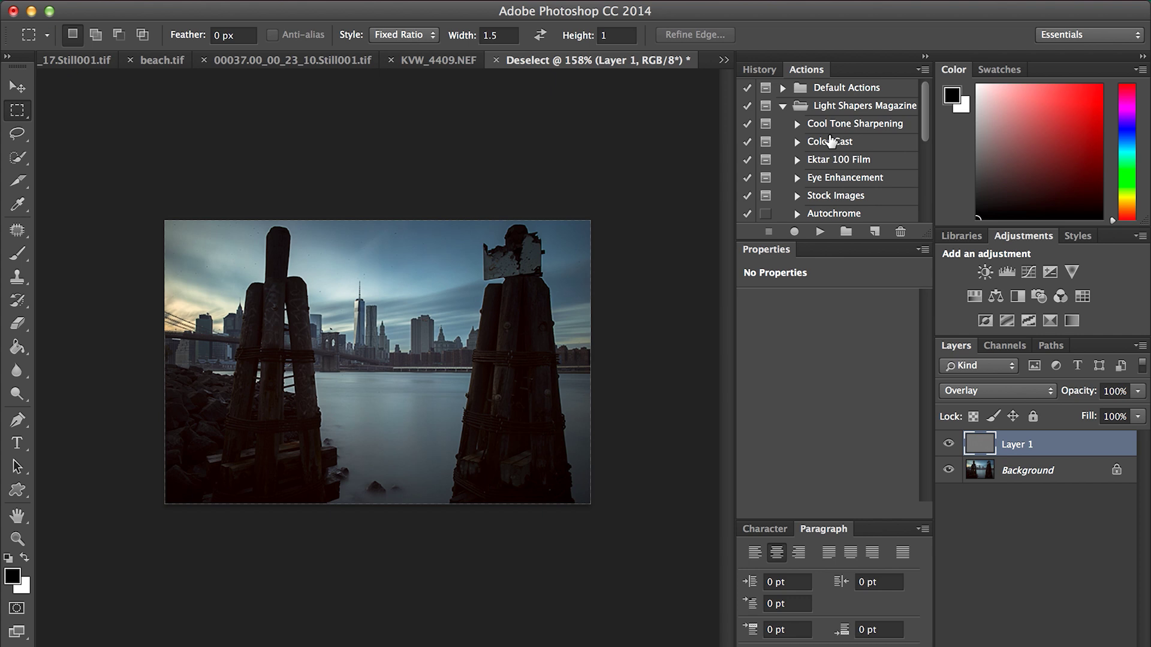
{"action": "left_click", "coordinate": [764, 70]}
{"action": "scroll", "coordinate": [886, 167], "scroll_direction": "up", "scroll_amount": 10}
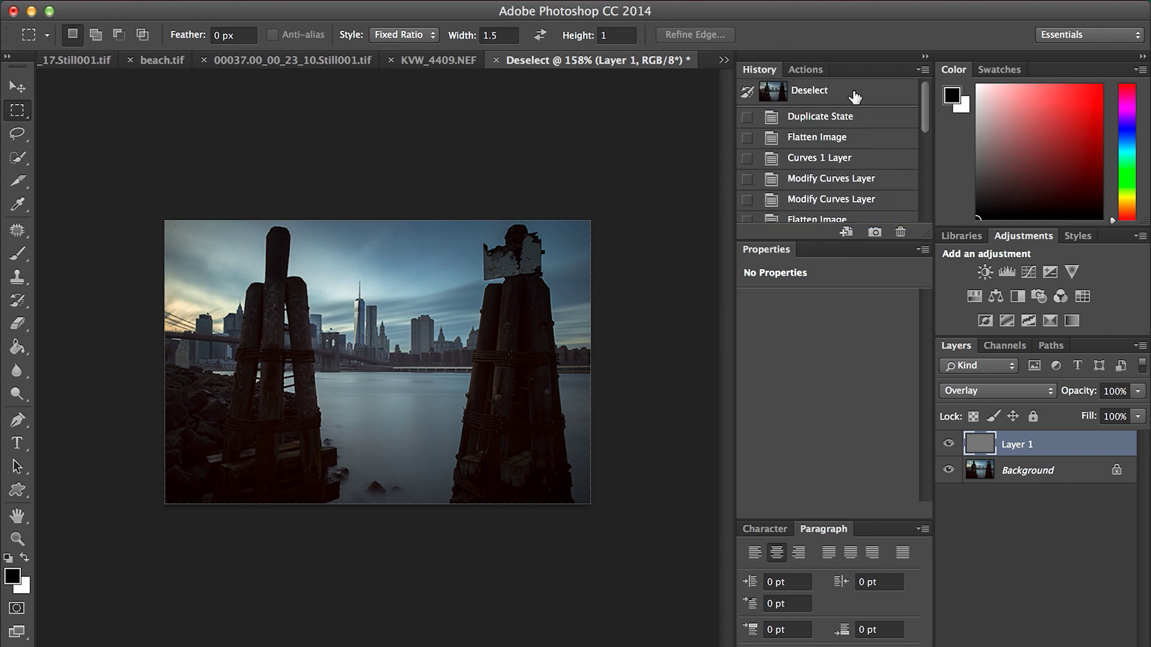
{"action": "scroll", "coordinate": [859, 149], "scroll_direction": "down", "scroll_amount": 3}
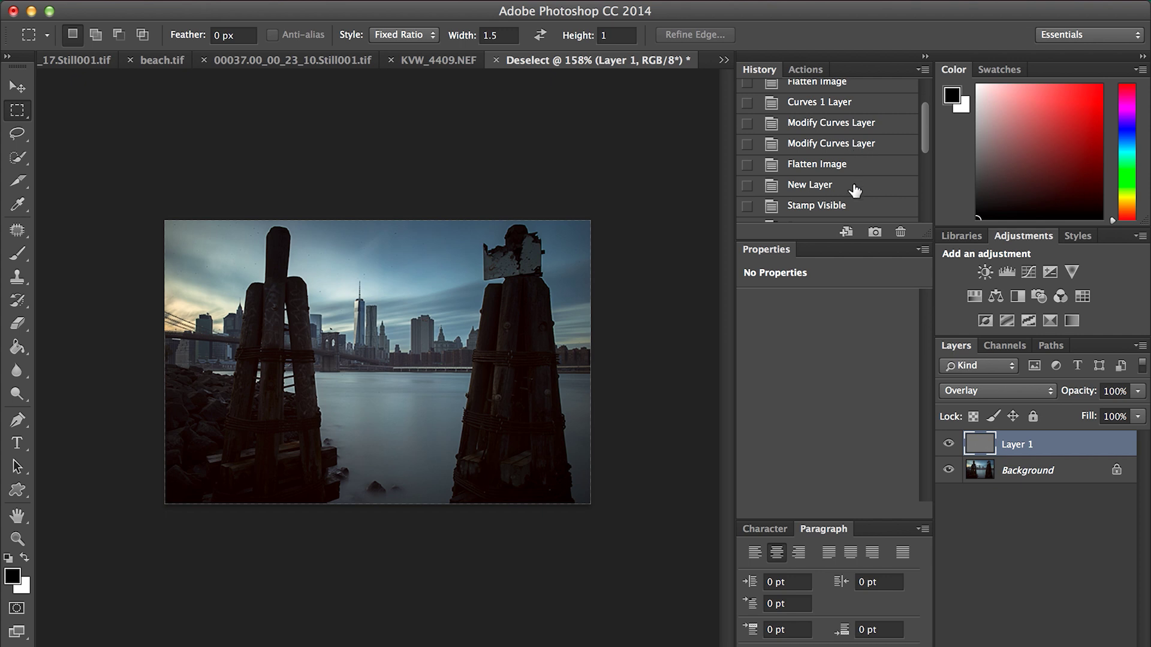
{"action": "scroll", "coordinate": [856, 190], "scroll_direction": "down", "scroll_amount": 2}
{"action": "scroll", "coordinate": [855, 190], "scroll_direction": "up", "scroll_amount": 2}
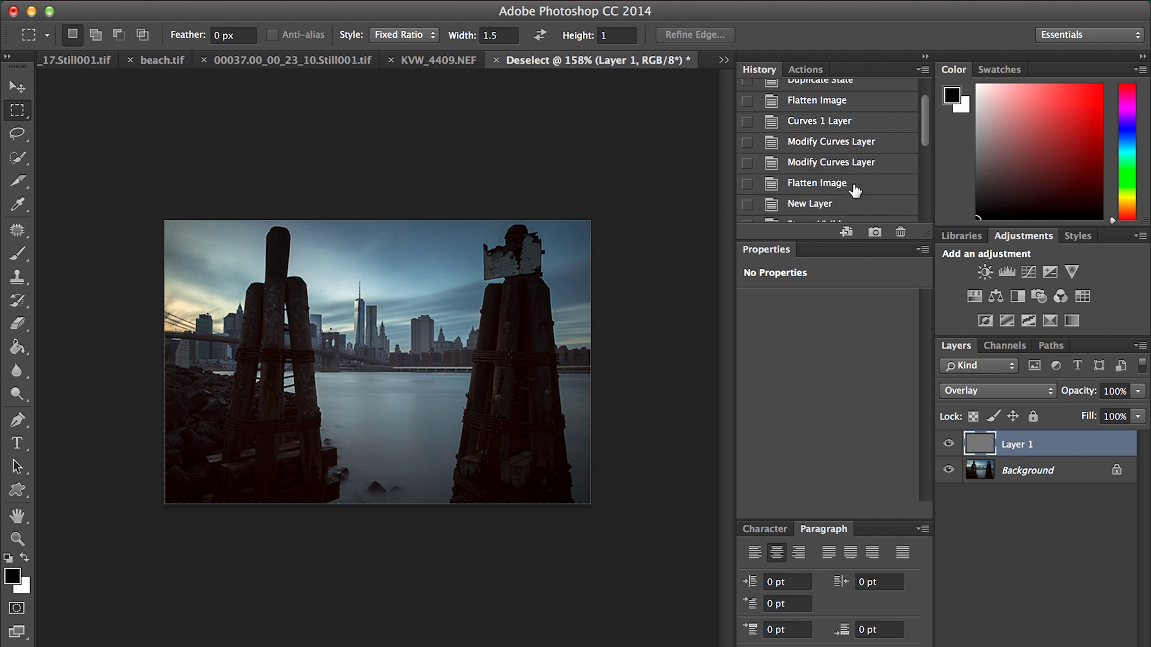
{"action": "left_click", "coordinate": [859, 184]}
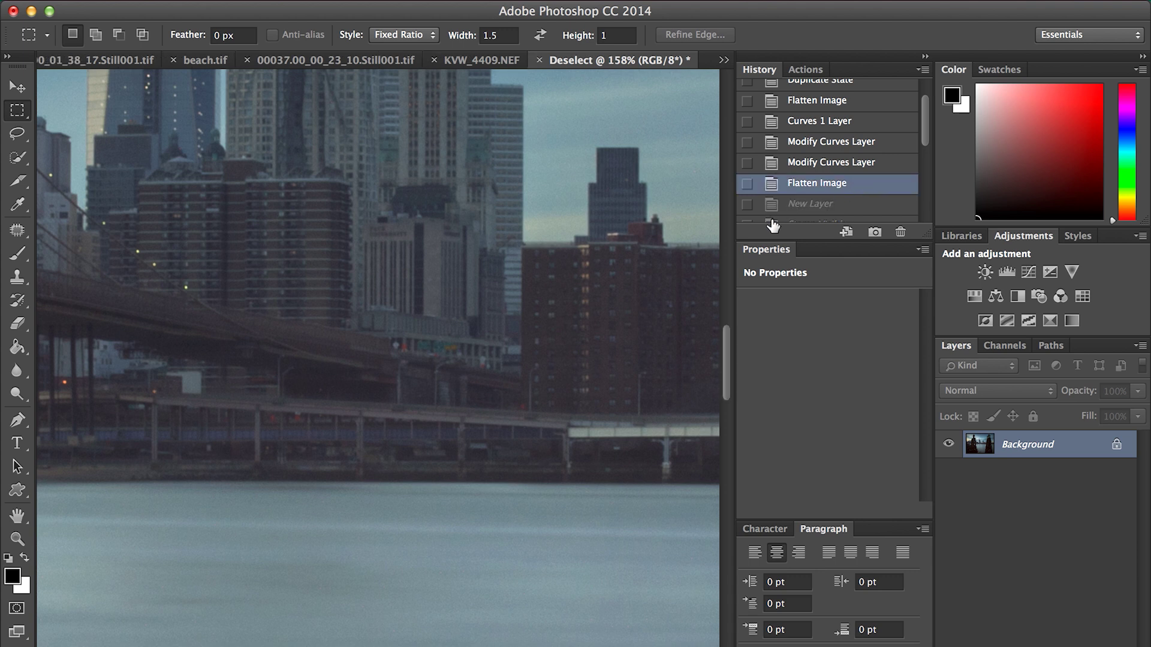
{"action": "key", "text": "super+0"}
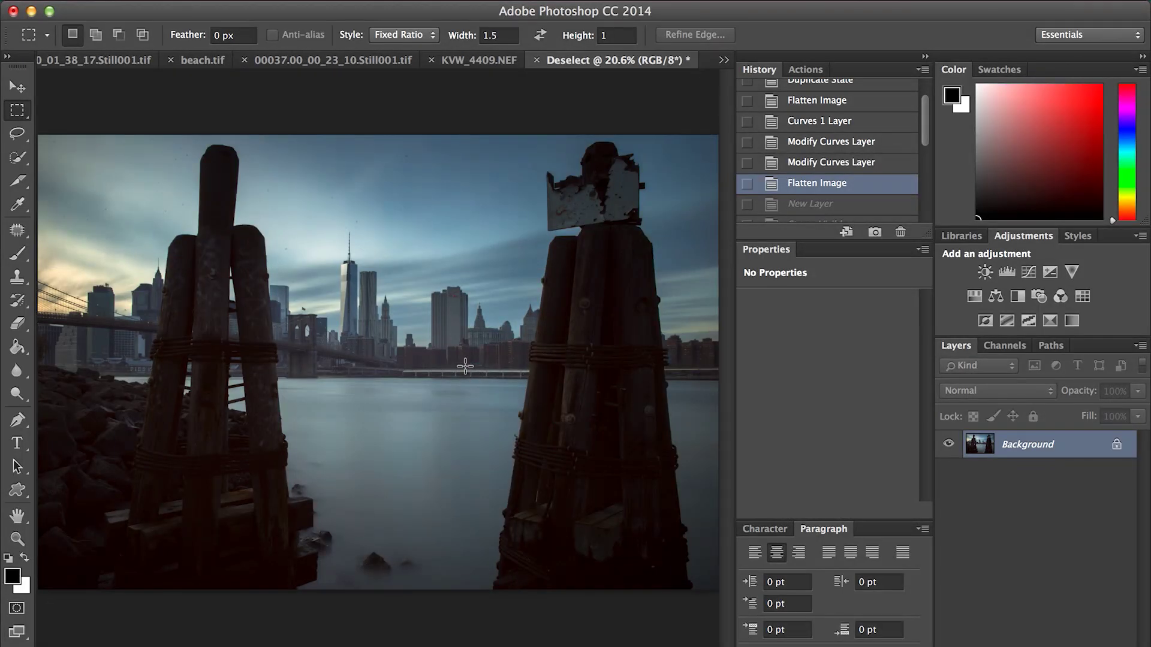
{"action": "left_click", "coordinate": [803, 67]}
Step: Play Web Resize 600px, continuing past the sharpen stop and accepting High Pass radius 0.9
{"action": "scroll", "coordinate": [845, 123], "scroll_direction": "down", "scroll_amount": 1}
{"action": "scroll", "coordinate": [846, 120], "scroll_direction": "down", "scroll_amount": 5}
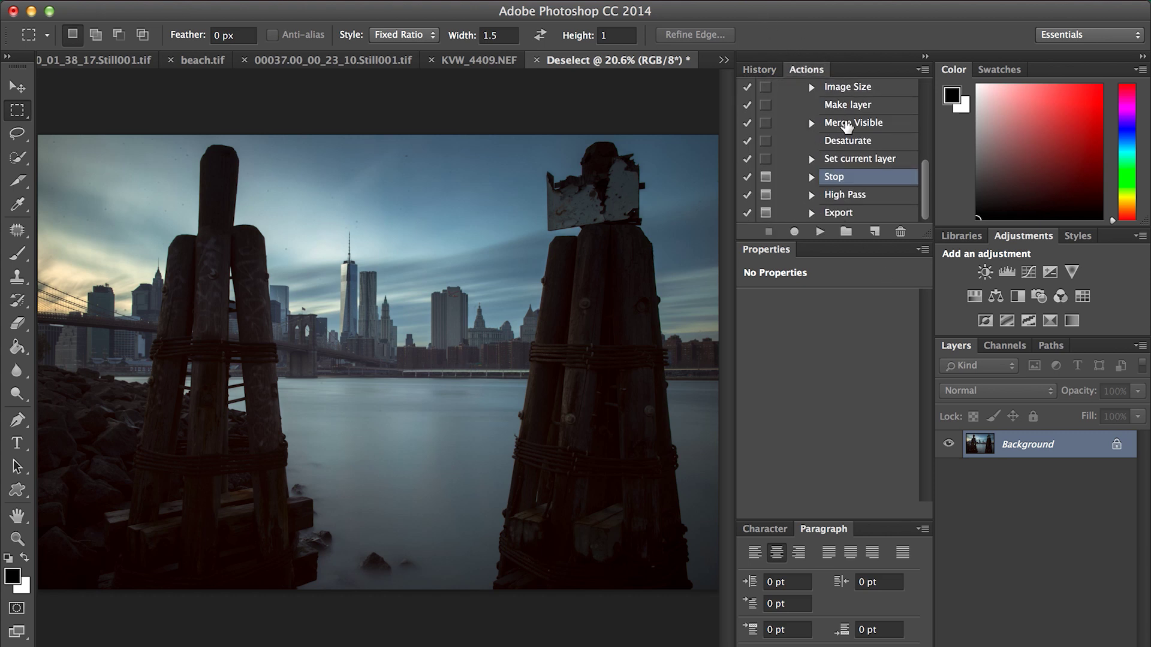
{"action": "scroll", "coordinate": [847, 120], "scroll_direction": "up", "scroll_amount": 4}
{"action": "left_click", "coordinate": [797, 189]}
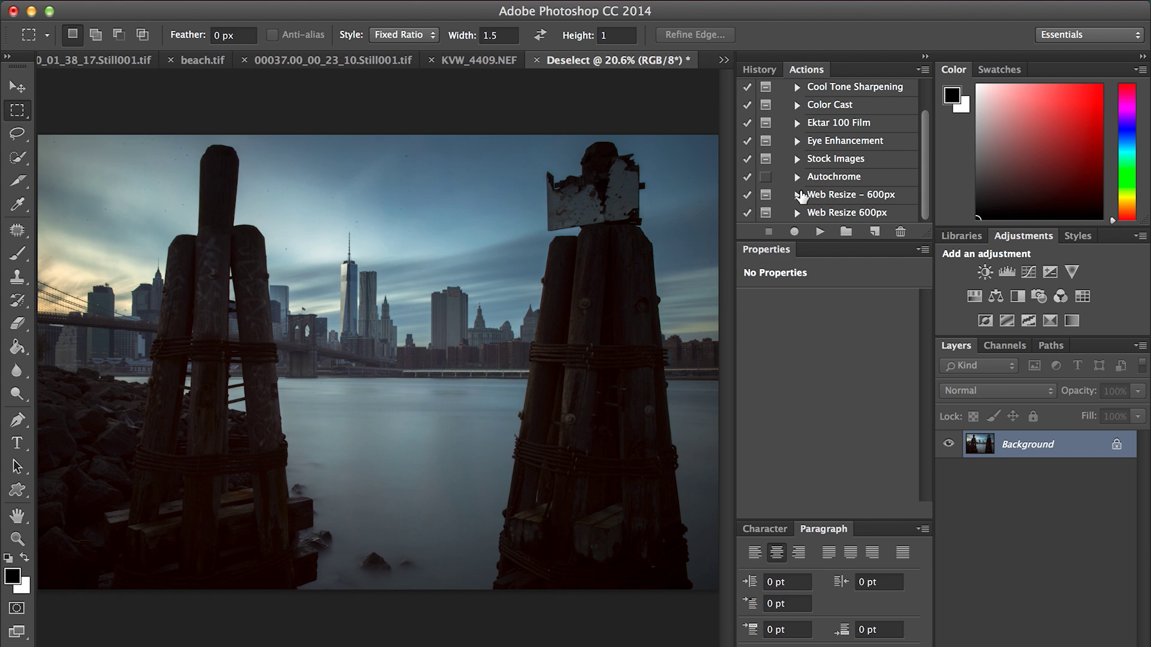
{"action": "left_click", "coordinate": [862, 220]}
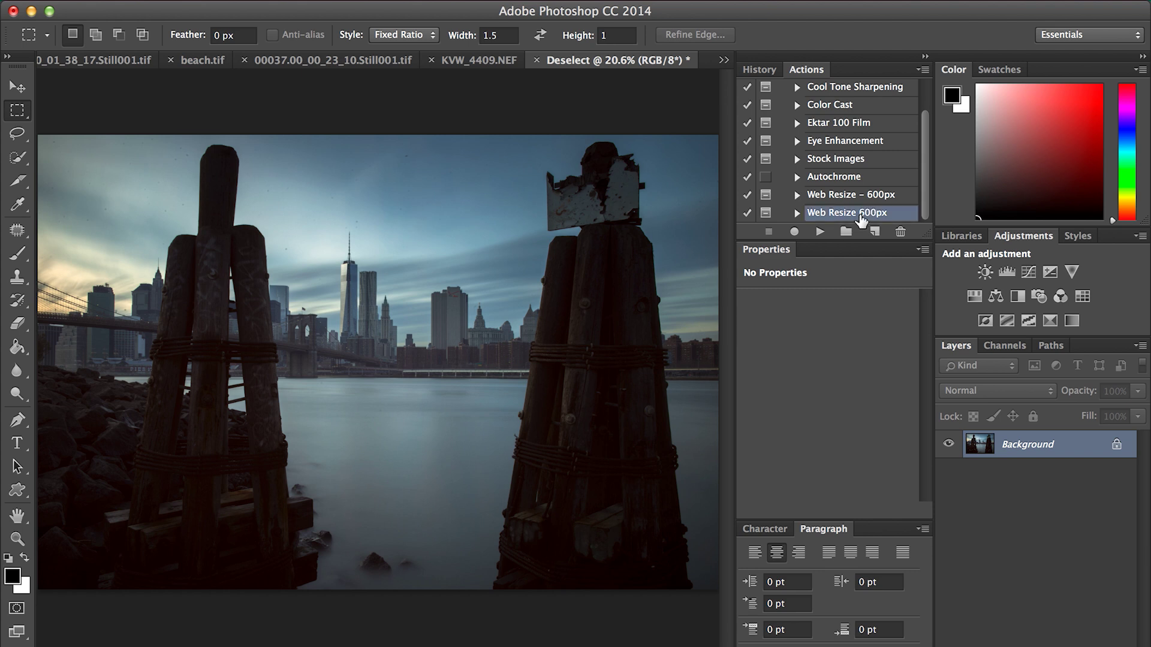
{"action": "left_click", "coordinate": [820, 232]}
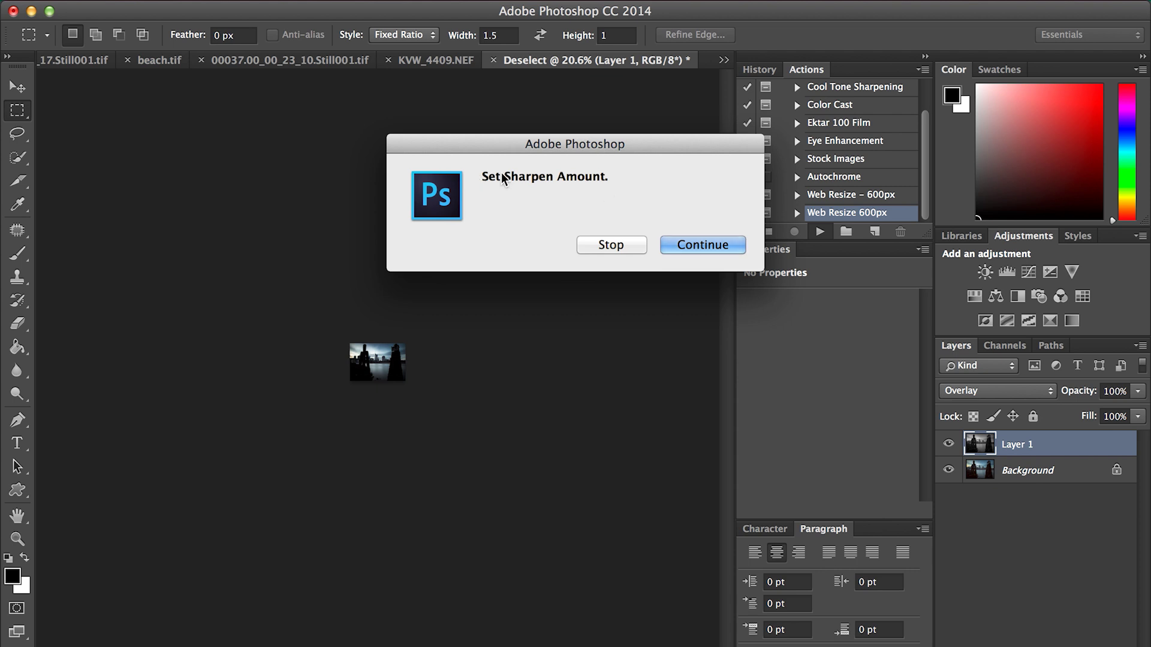
{"action": "left_click", "coordinate": [693, 241]}
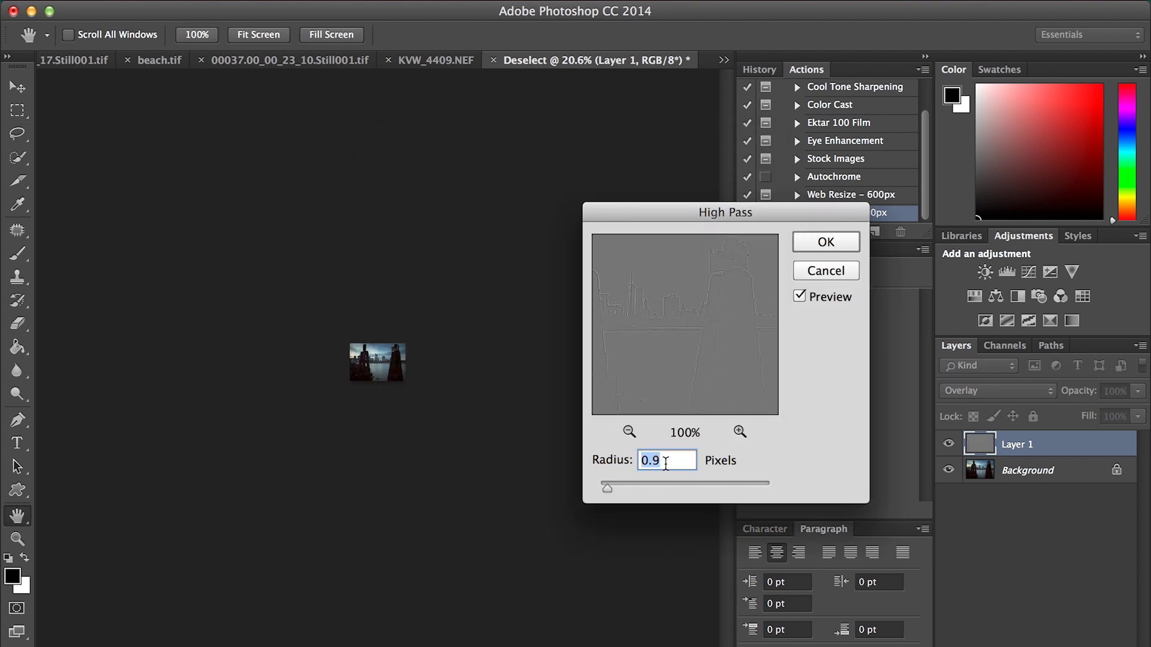
{"action": "left_click", "coordinate": [826, 242]}
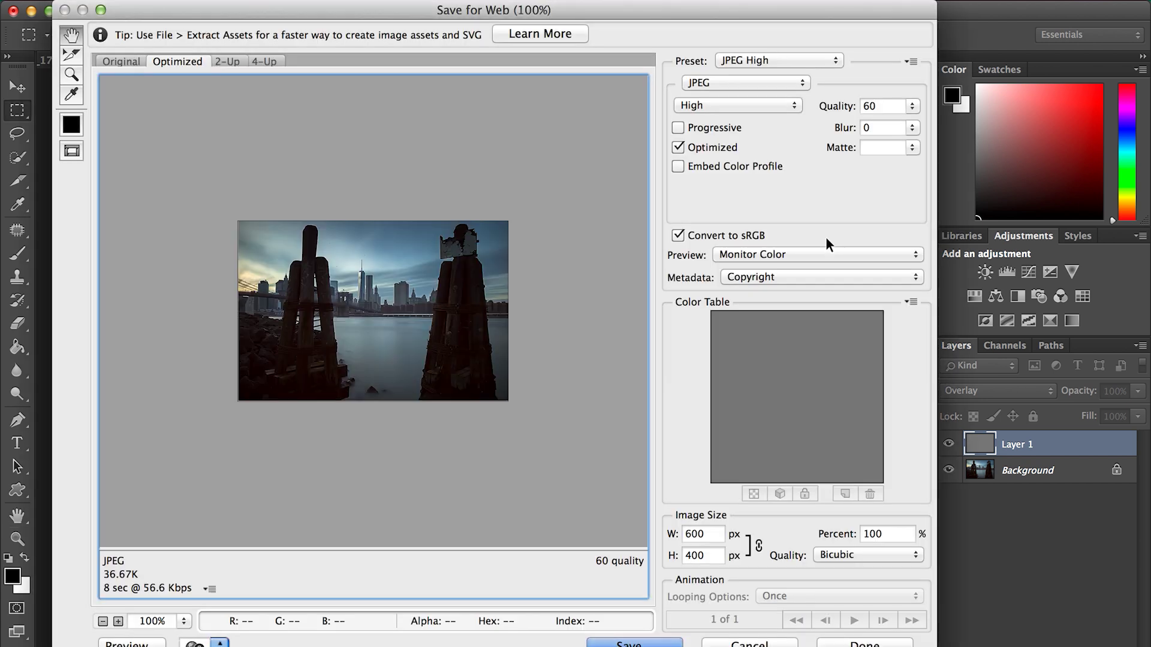
Step: Keep Save for Web quality at 60, then cancel Save Optimized As and the export
{"action": "double_click", "coordinate": [887, 107]}
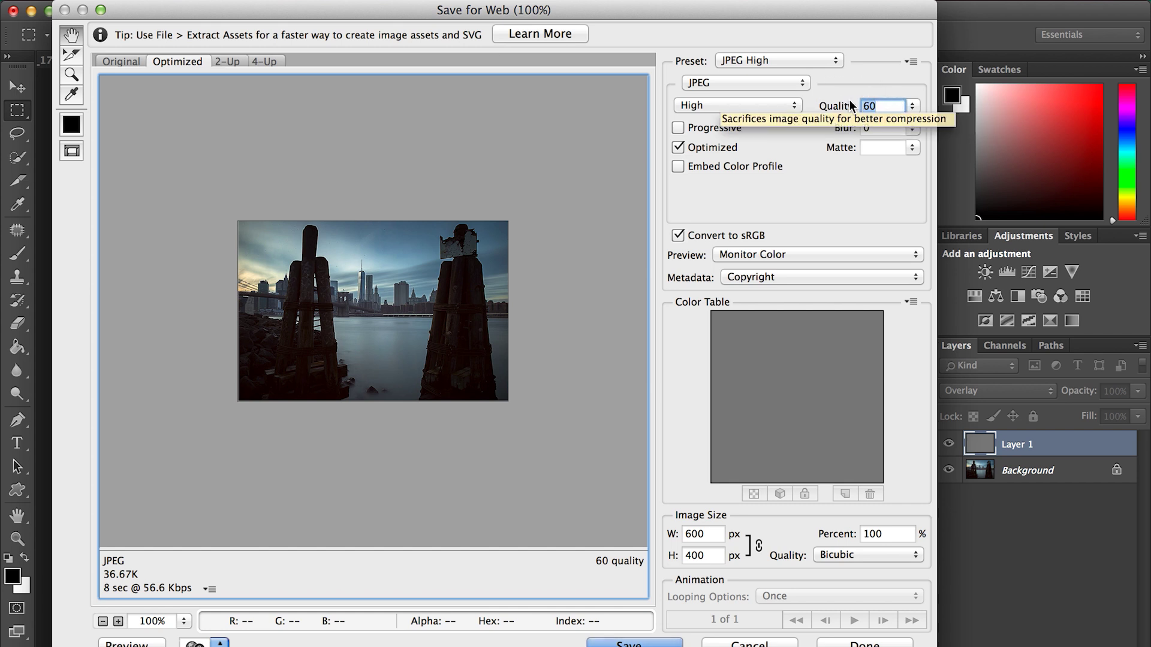
{"action": "left_click", "coordinate": [882, 107]}
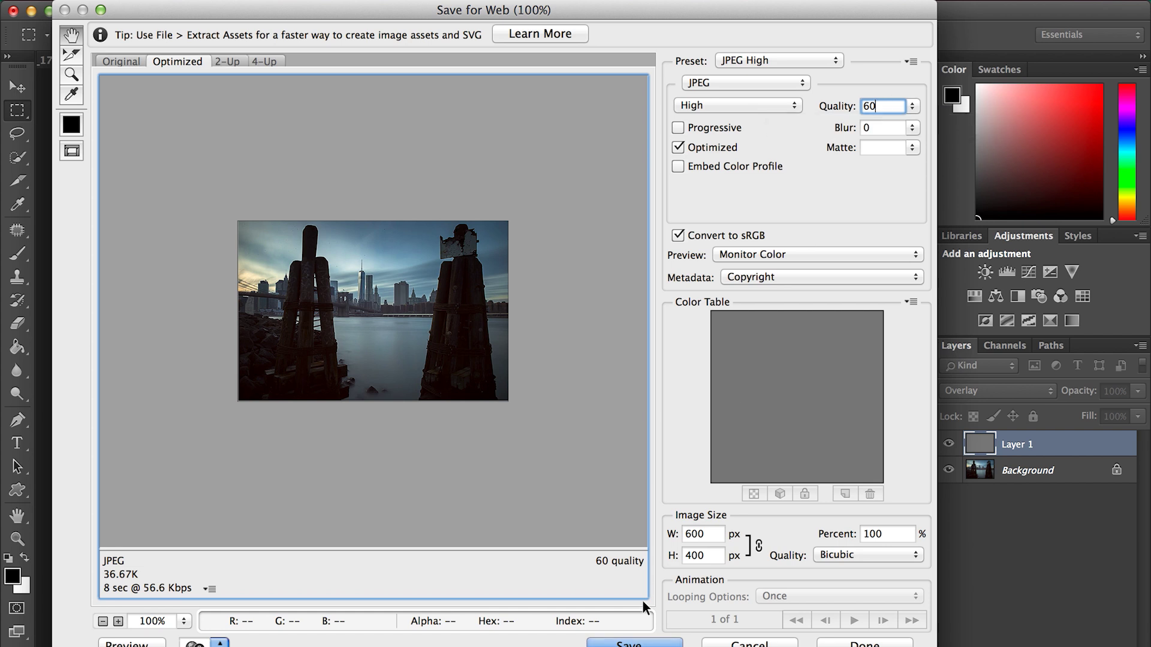
{"action": "key", "text": "Return"}
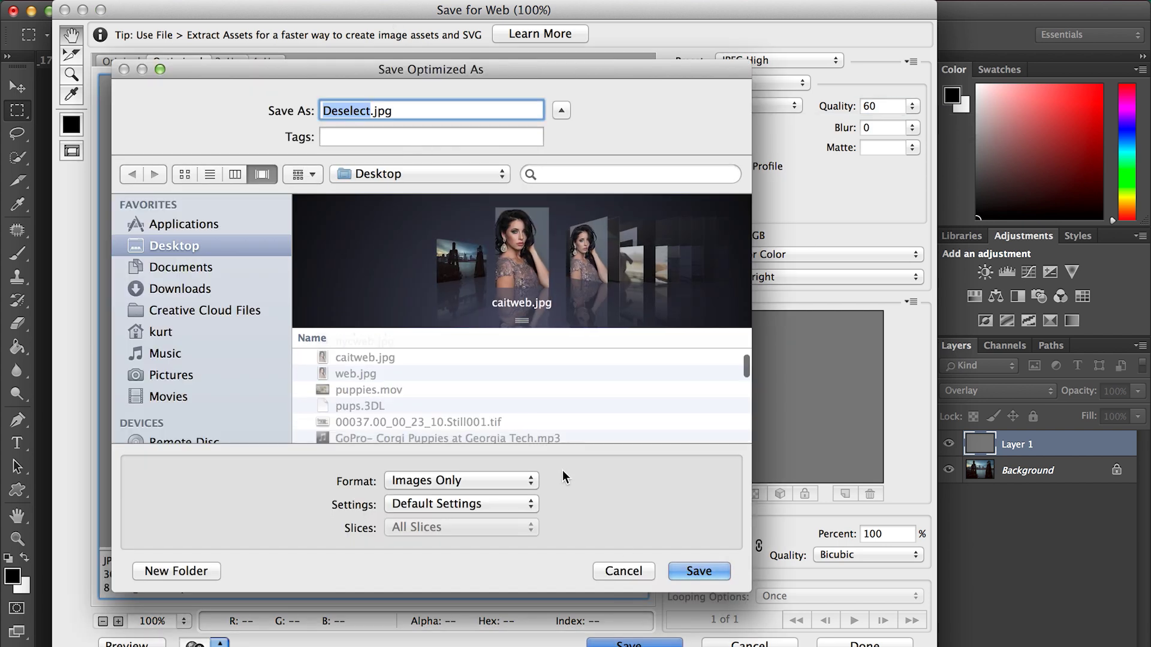
{"action": "left_click", "coordinate": [623, 570]}
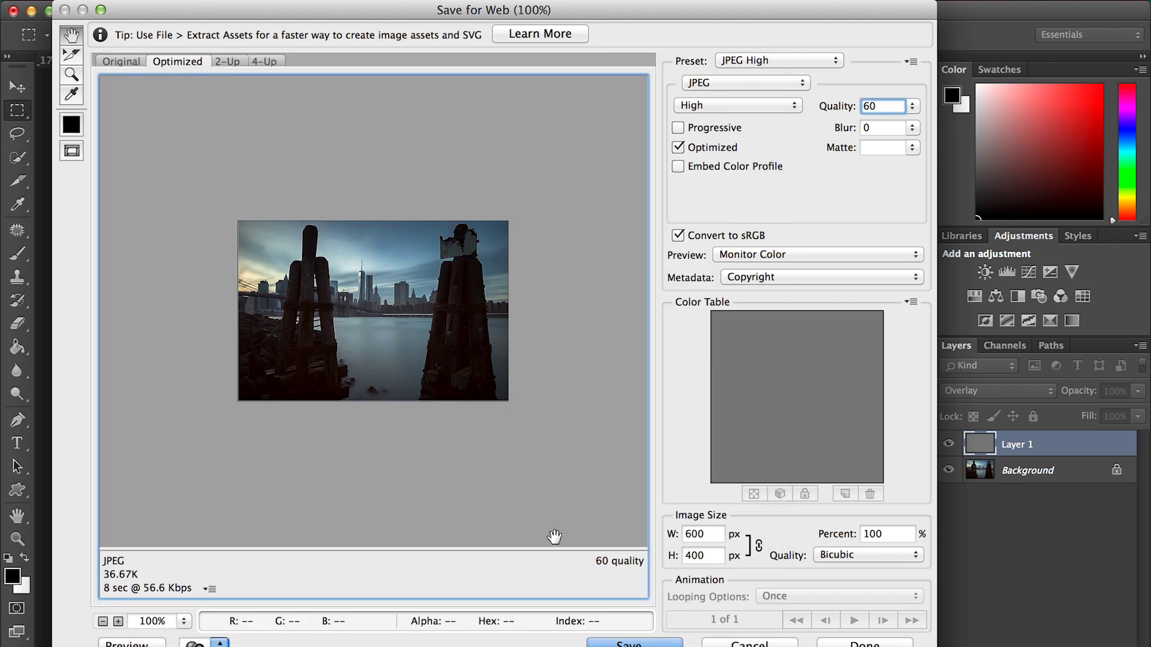
{"action": "left_click", "coordinate": [743, 644]}
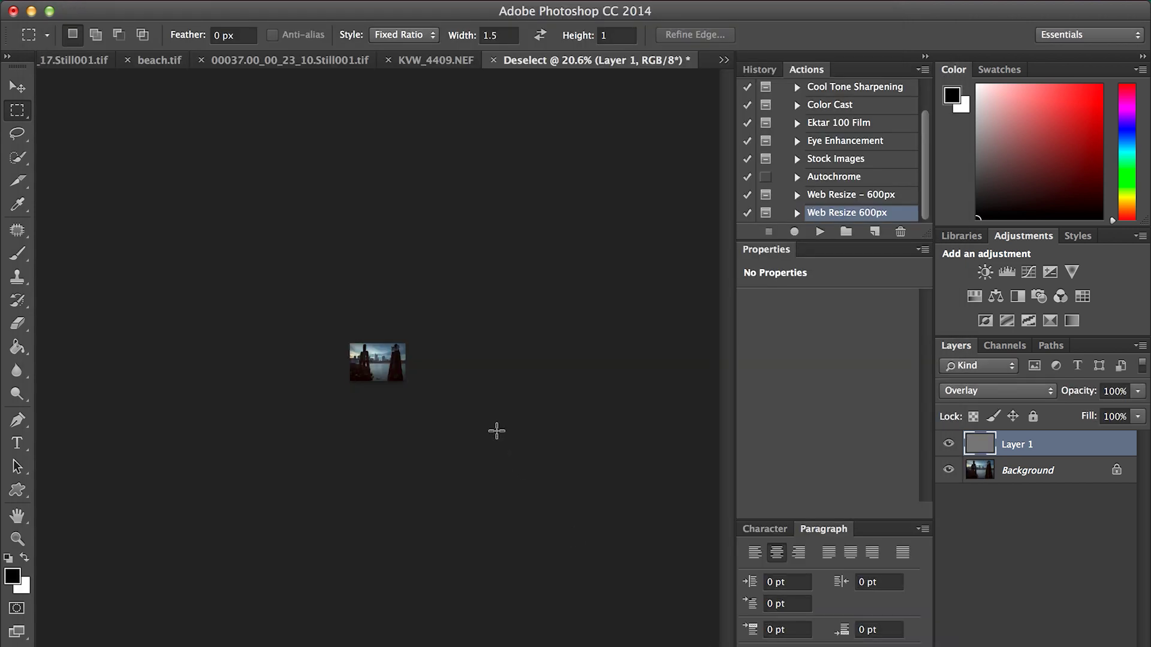